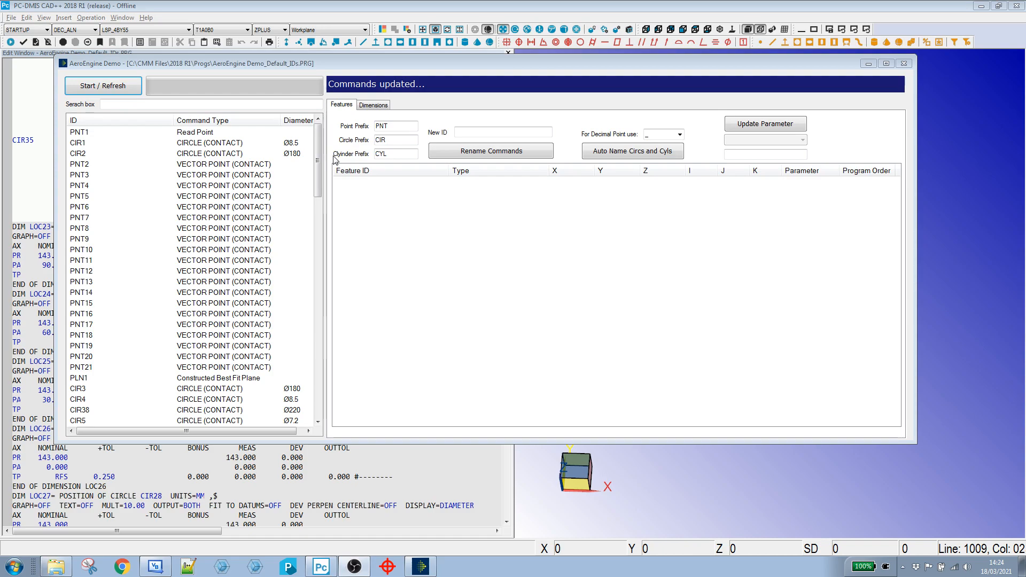
- Rename the read point PNT1 as rp1
{"action": "left_click", "coordinate": [83, 135]}
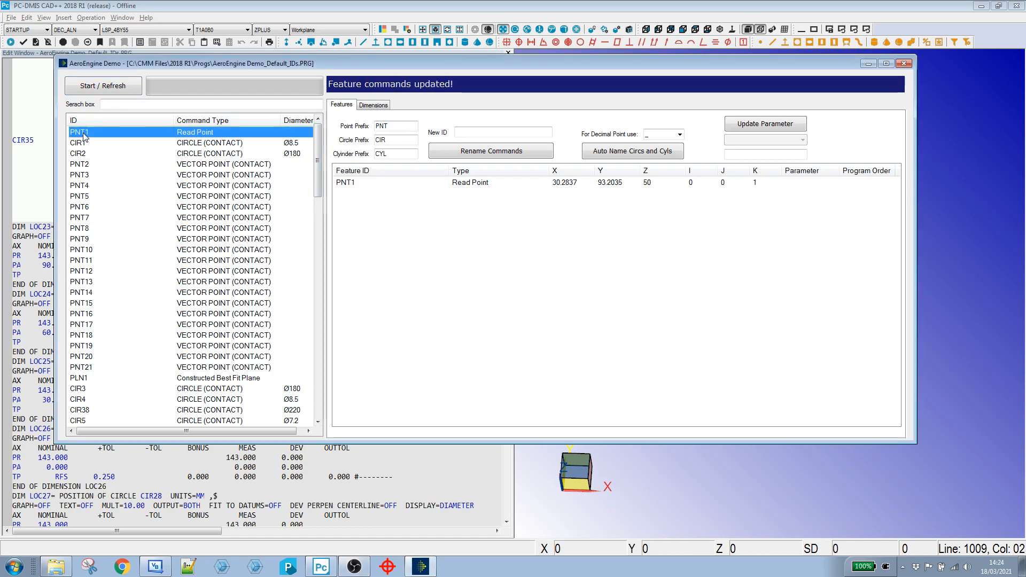
{"action": "left_click", "coordinate": [473, 130]}
{"action": "type", "text": "rp1"}
{"action": "left_click", "coordinate": [486, 152]}
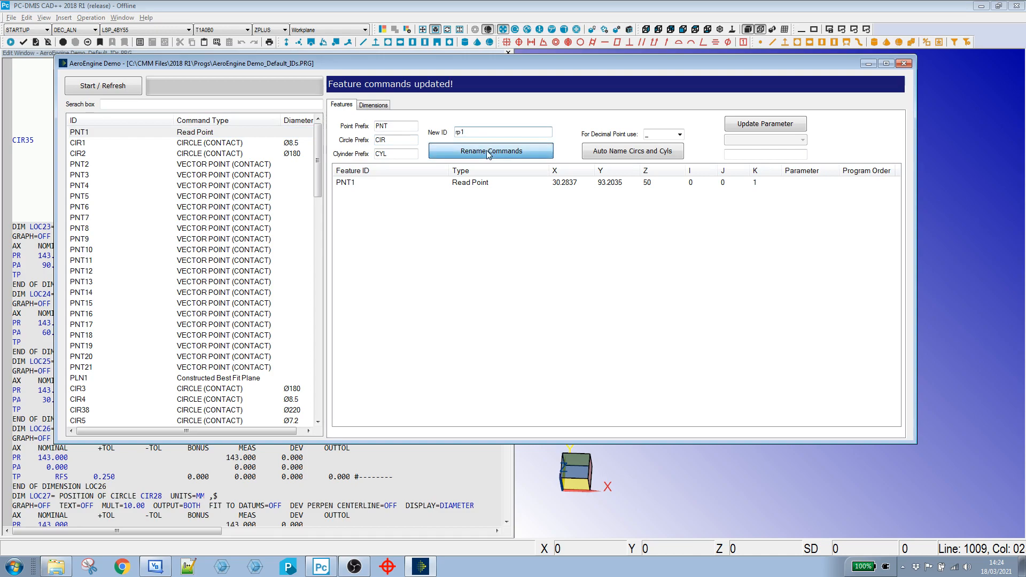
- Auto-name circles CIR1 and CIR2 from their diameters
{"action": "left_click", "coordinate": [87, 143]}
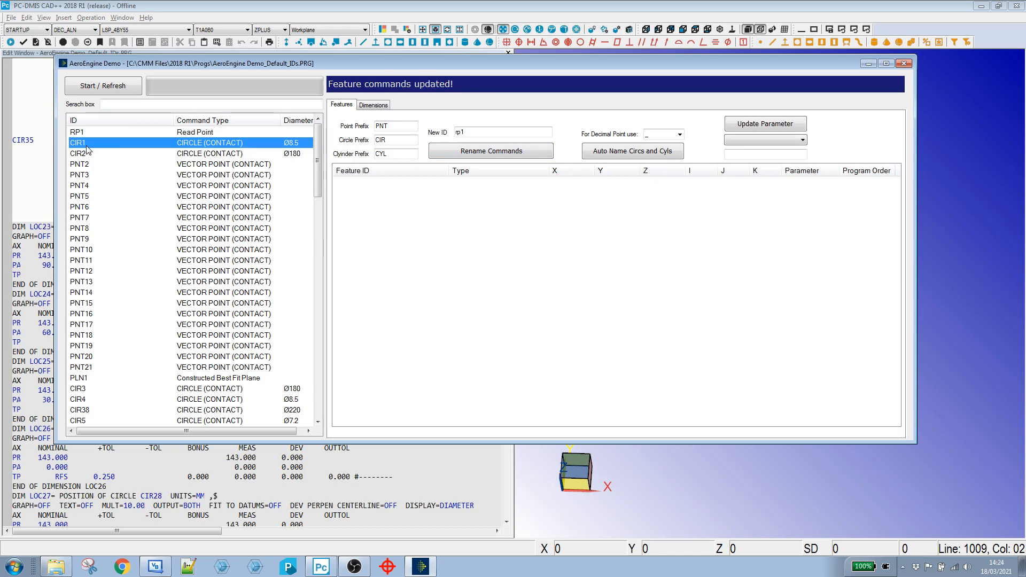
{"action": "left_click", "coordinate": [84, 155], "text": "ctrl"}
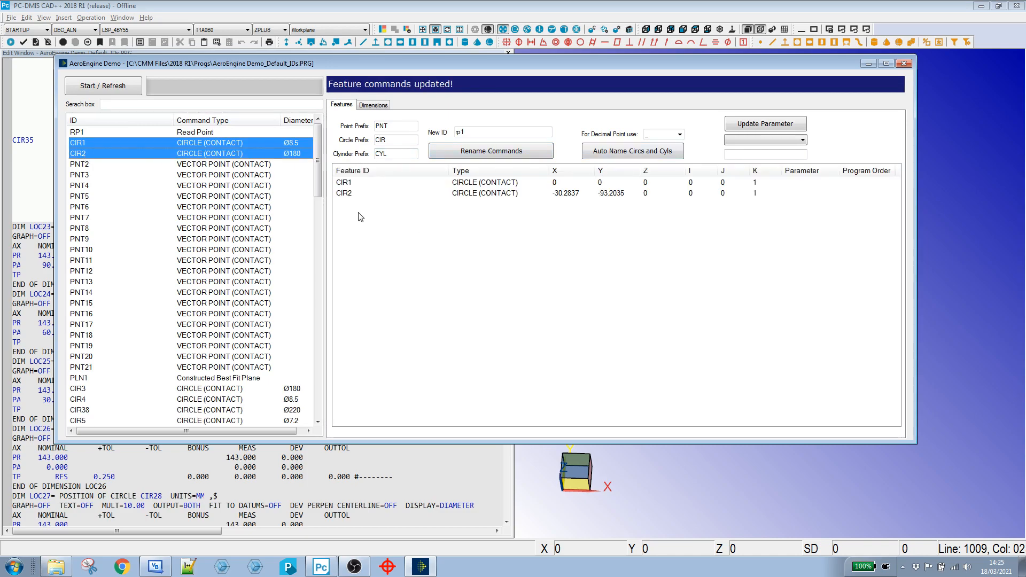
{"action": "left_click", "coordinate": [638, 154]}
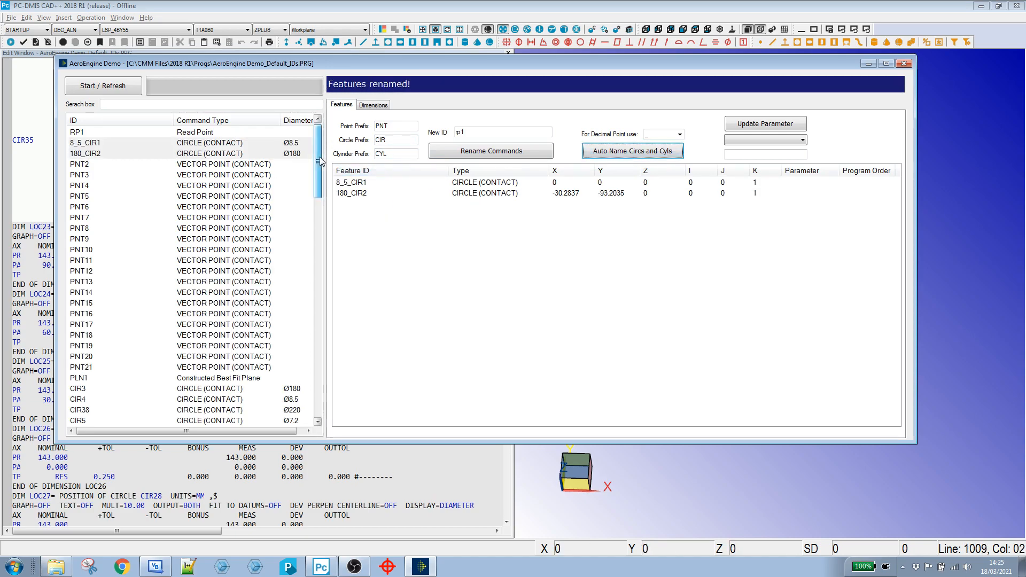
- Rename the constructed plane PLN1 and its constituent vector points with the new ID dat_a
{"action": "left_click_drag", "start_coordinate": [318, 161], "coordinate": [320, 178]}
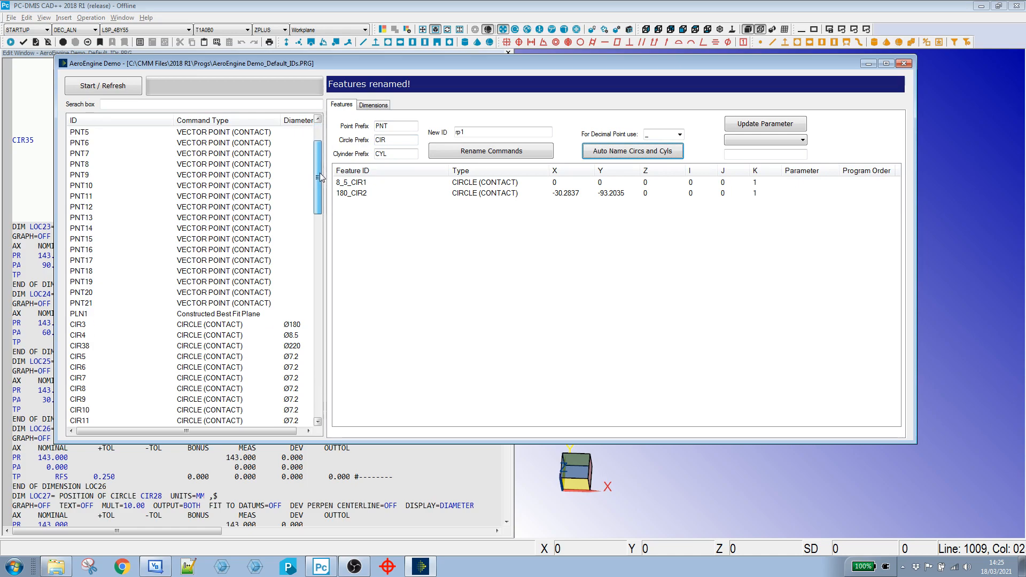
{"action": "left_click", "coordinate": [82, 314]}
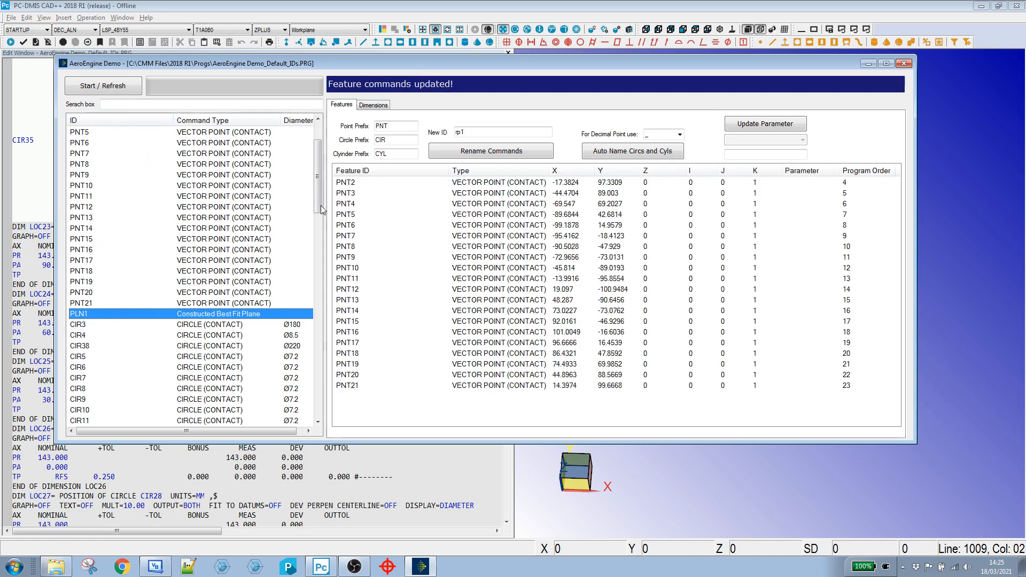
{"action": "double_click", "coordinate": [471, 133]}
{"action": "type", "text": "dat_a"}
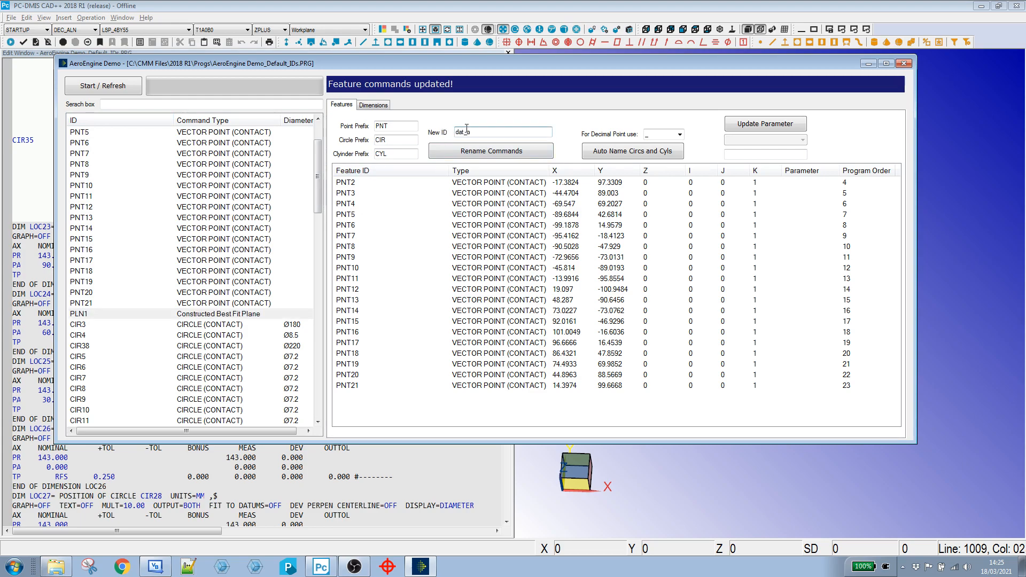
{"action": "left_click", "coordinate": [488, 155]}
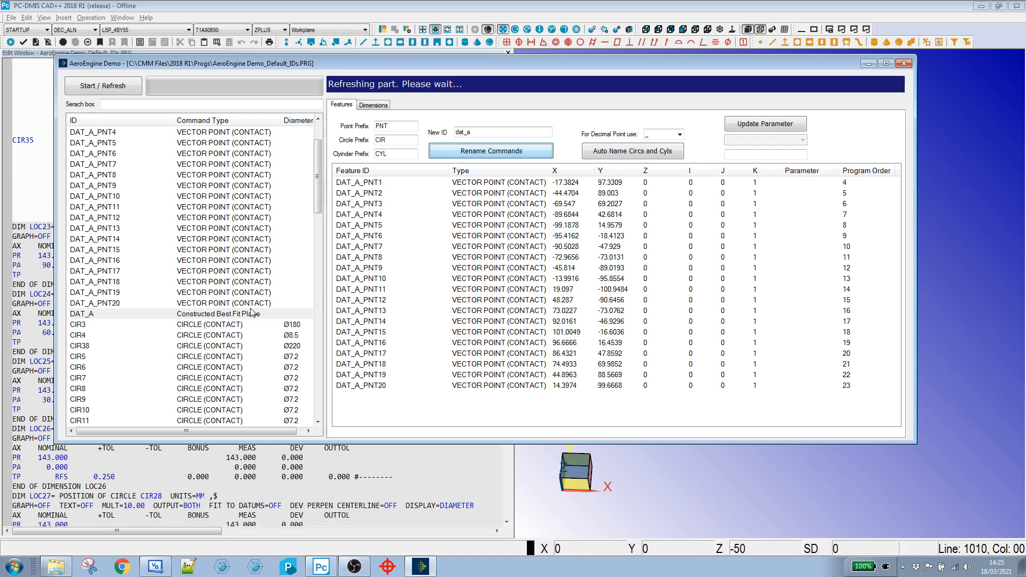
- Rename circle CIR3 as dat_b and circle CIR4 as dat_c
{"action": "left_click", "coordinate": [114, 325]}
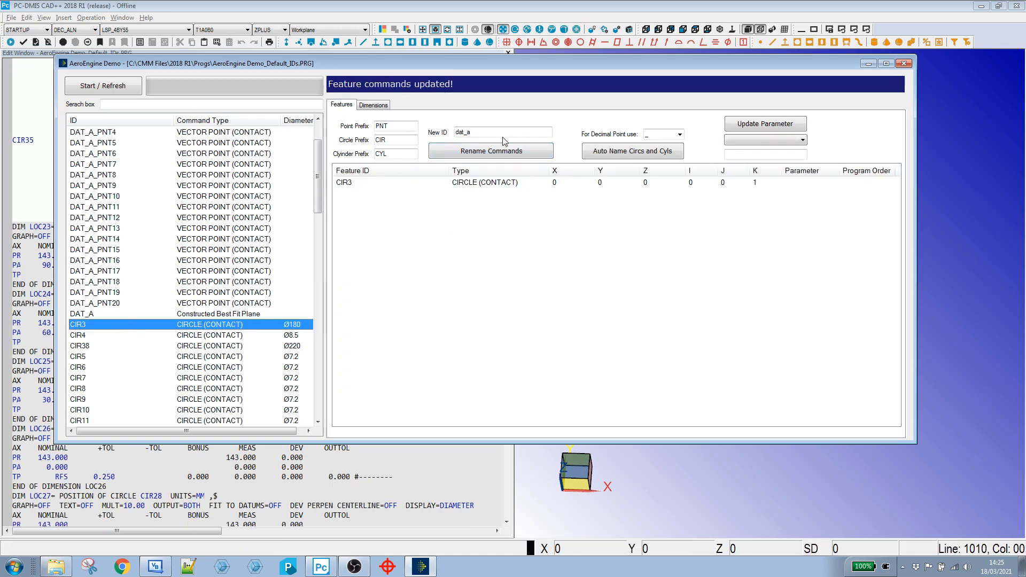
{"action": "left_click", "coordinate": [485, 133]}
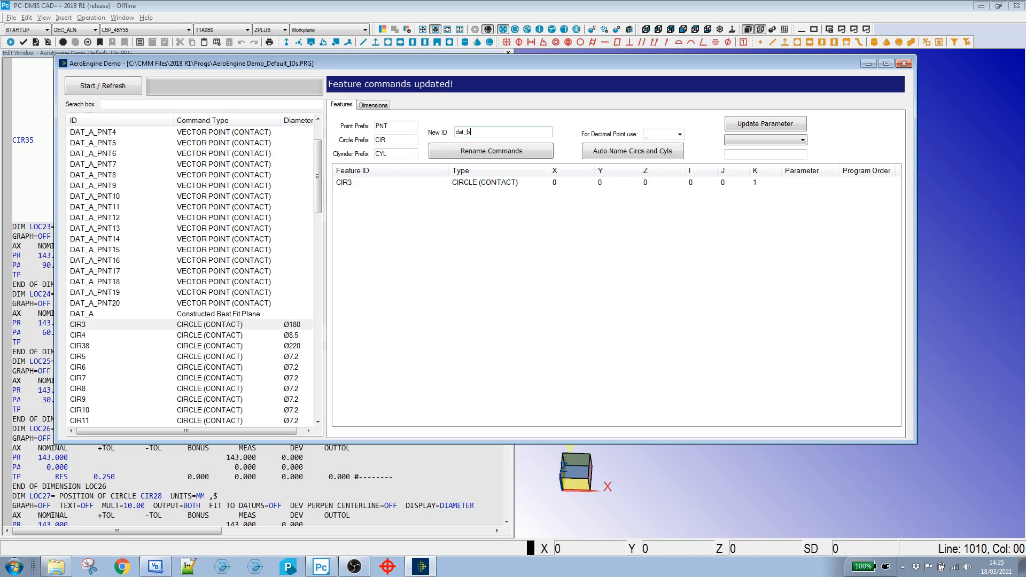
{"action": "left_click", "coordinate": [470, 153]}
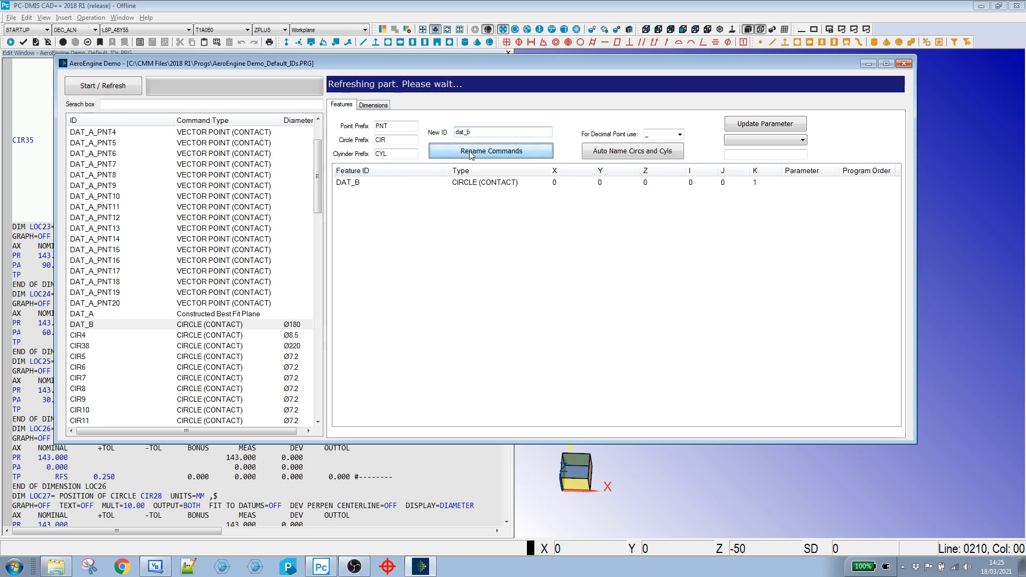
{"action": "left_click", "coordinate": [79, 337]}
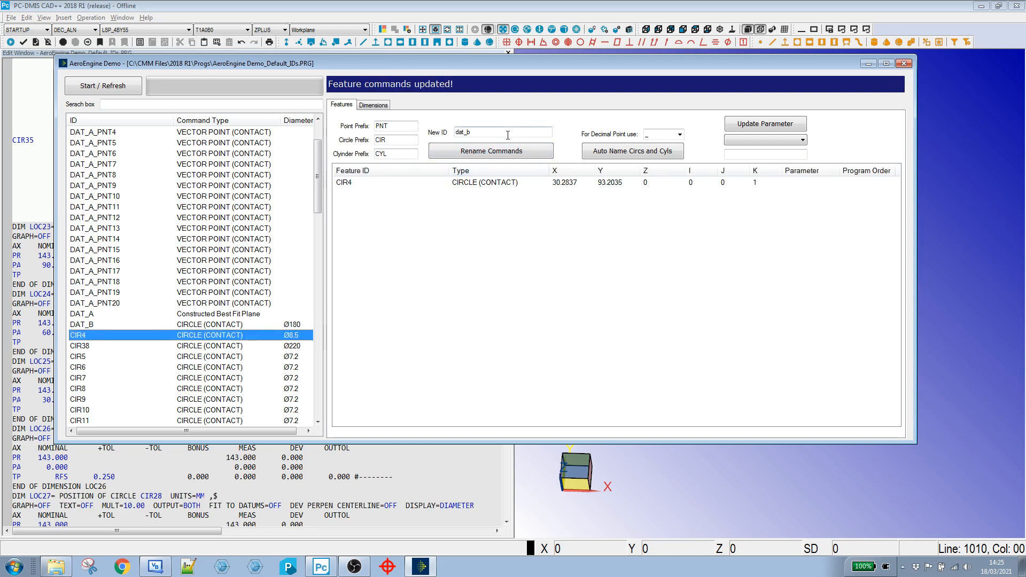
{"action": "left_click", "coordinate": [485, 132]}
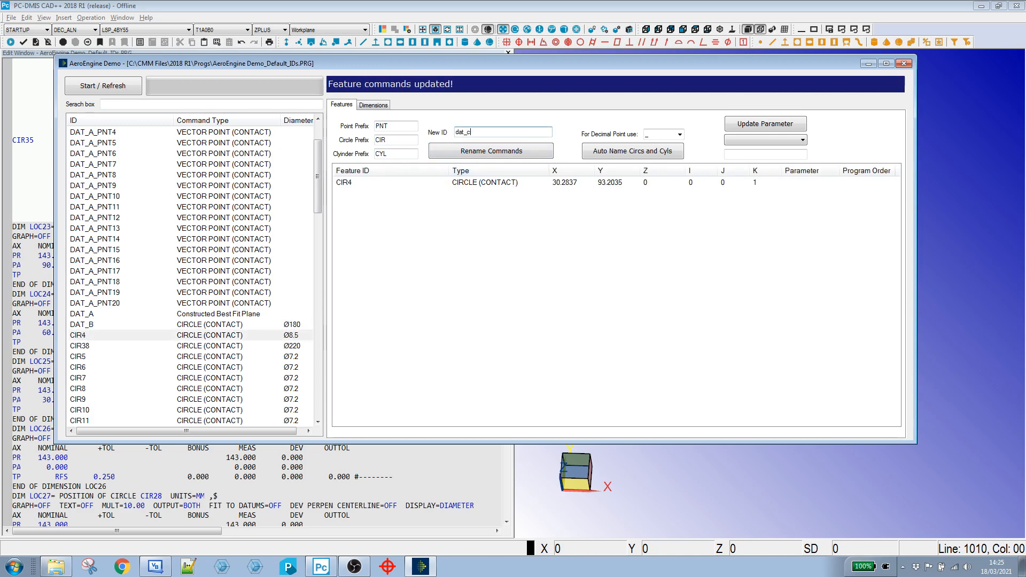
{"action": "left_click", "coordinate": [491, 152]}
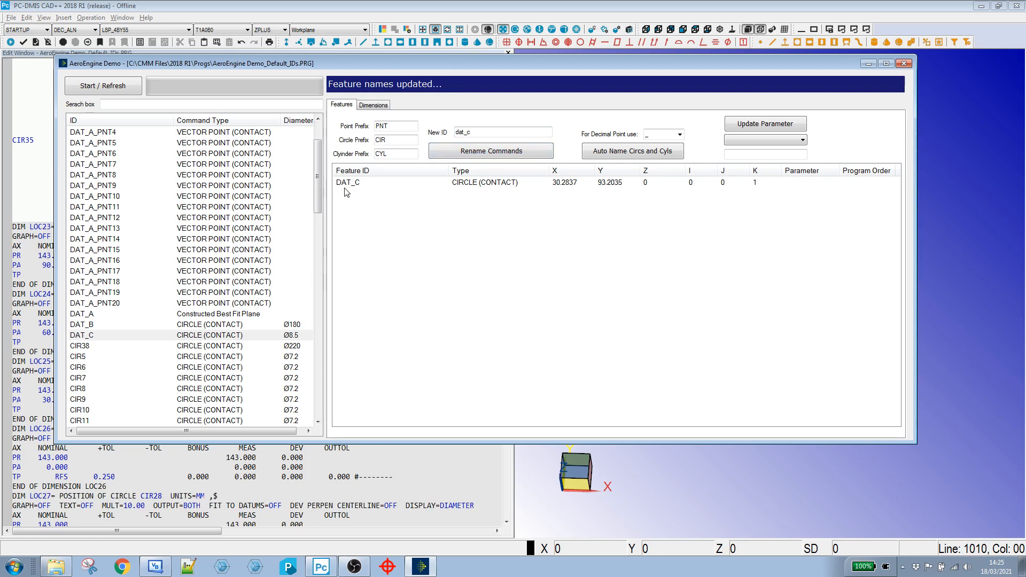
- Auto-name circle CIR38, and as a separate batch circles CIR5 through CIR23, from their diameters
{"action": "scroll", "coordinate": [321, 224], "scroll_direction": "down", "scroll_amount": 5}
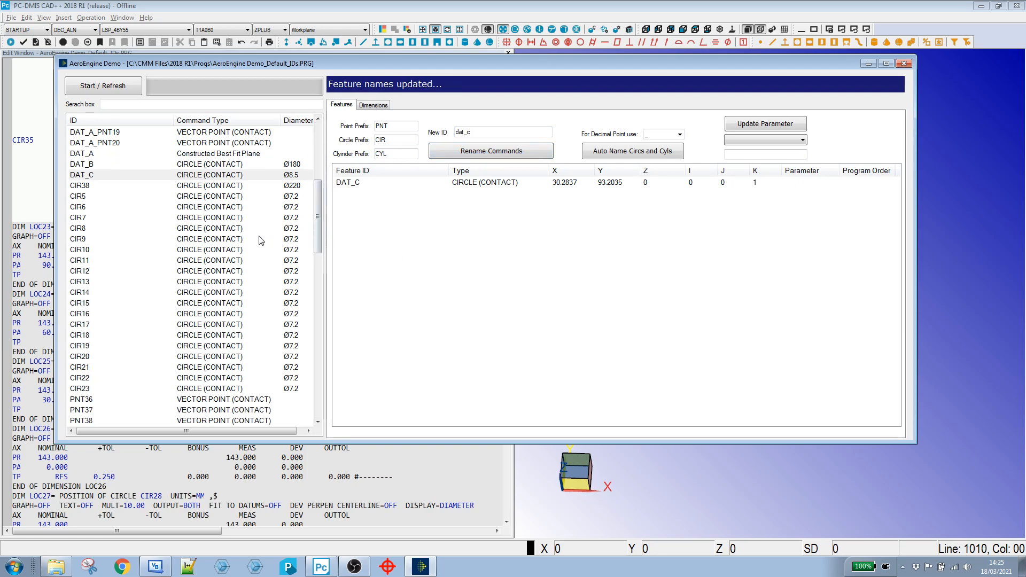
{"action": "left_click", "coordinate": [206, 187]}
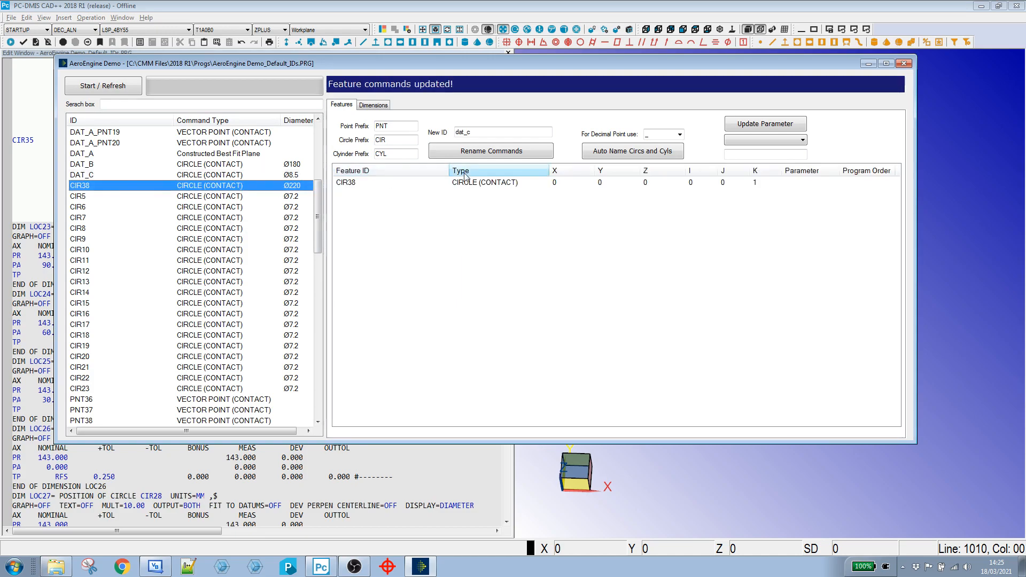
{"action": "left_click", "coordinate": [626, 153]}
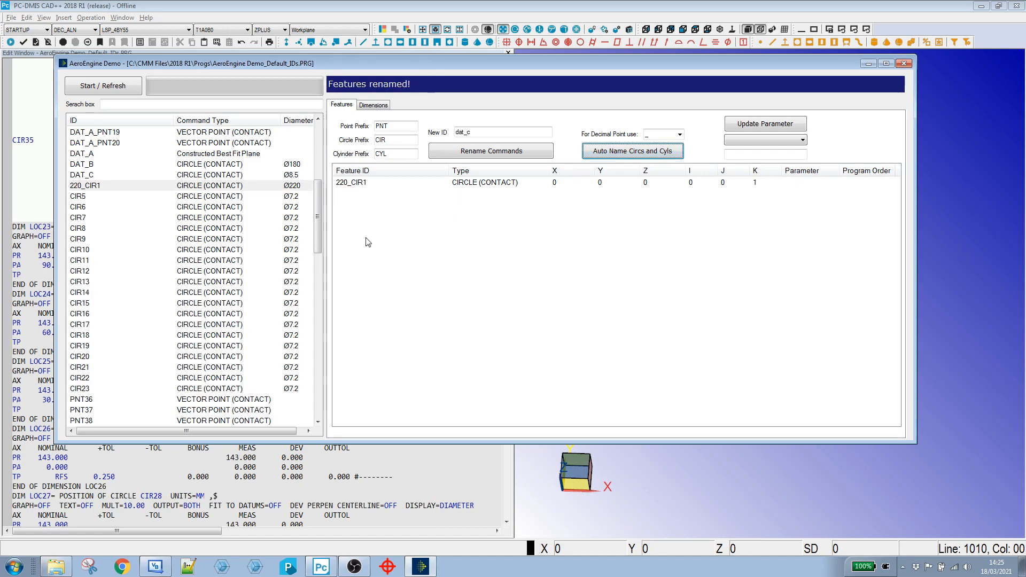
{"action": "left_click", "coordinate": [79, 196]}
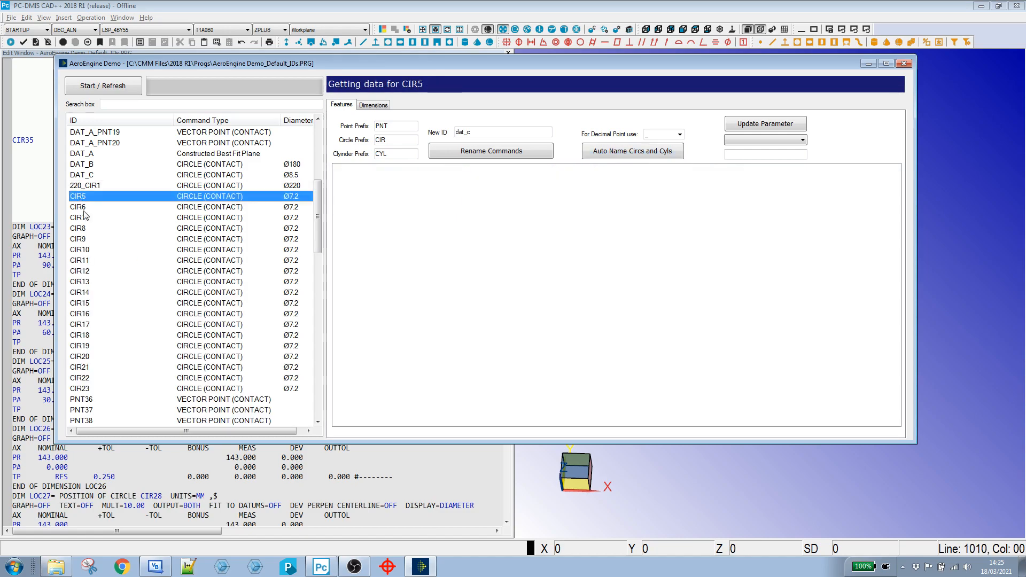
{"action": "left_click", "coordinate": [88, 392], "text": "shift"}
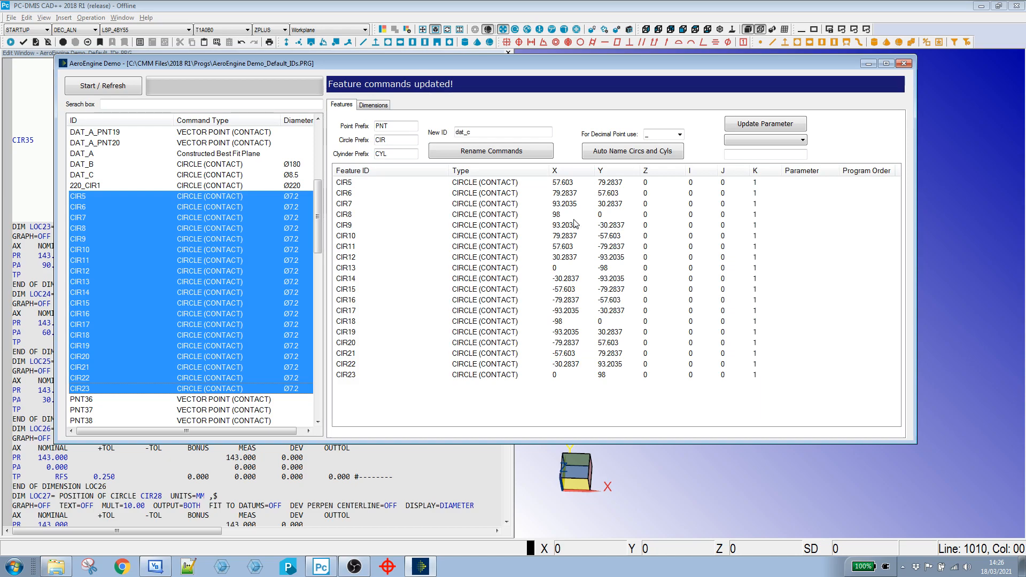
{"action": "left_click", "coordinate": [622, 153]}
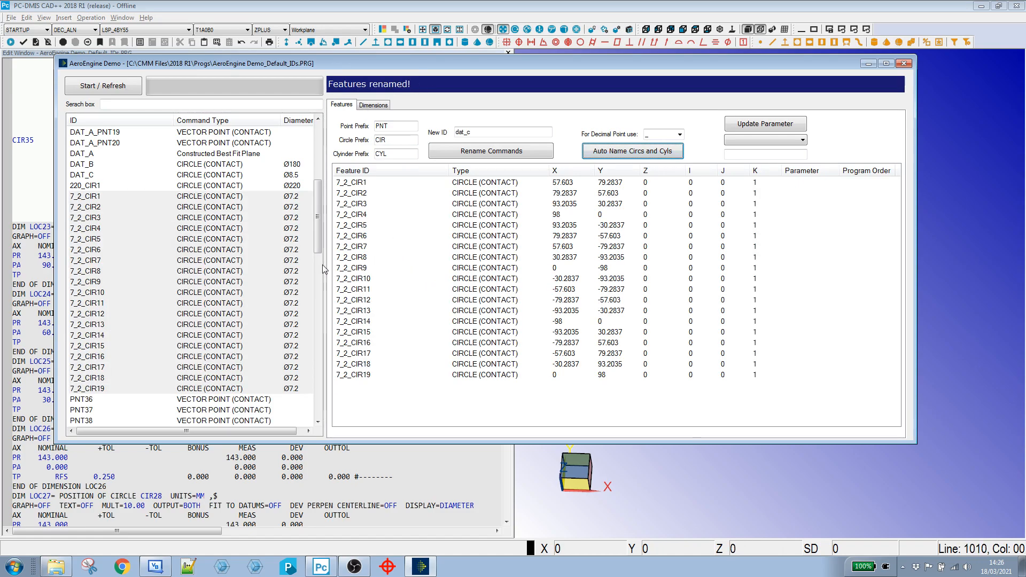
- Rename the constructed plane PLN2 and its constituent vector points with the new ID dat_d
{"action": "left_click_drag", "start_coordinate": [319, 226], "coordinate": [327, 305]}
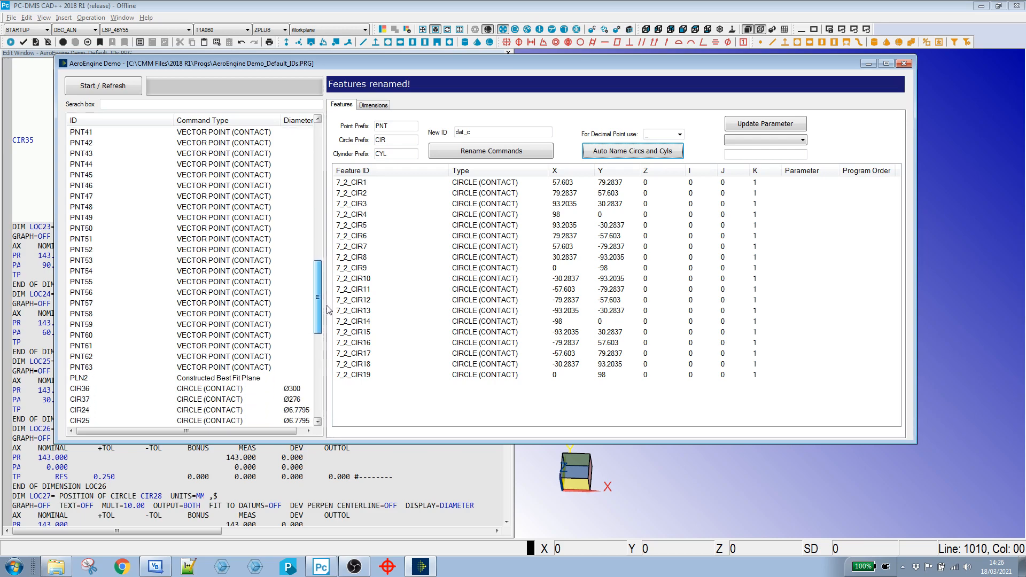
{"action": "left_click", "coordinate": [240, 381]}
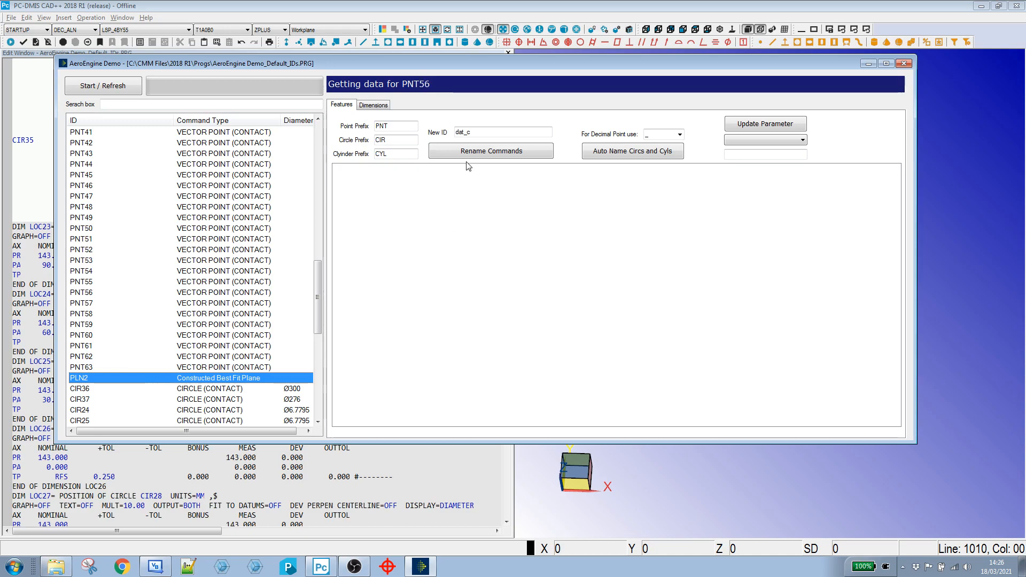
{"action": "left_click", "coordinate": [475, 132]}
{"action": "key", "text": "BackSpace"}
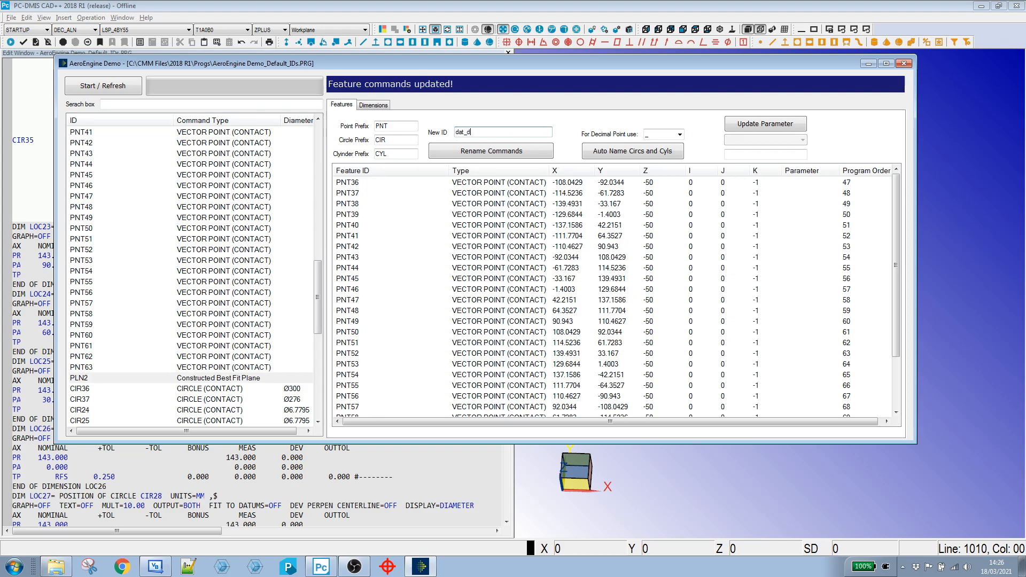
{"action": "left_click", "coordinate": [482, 156]}
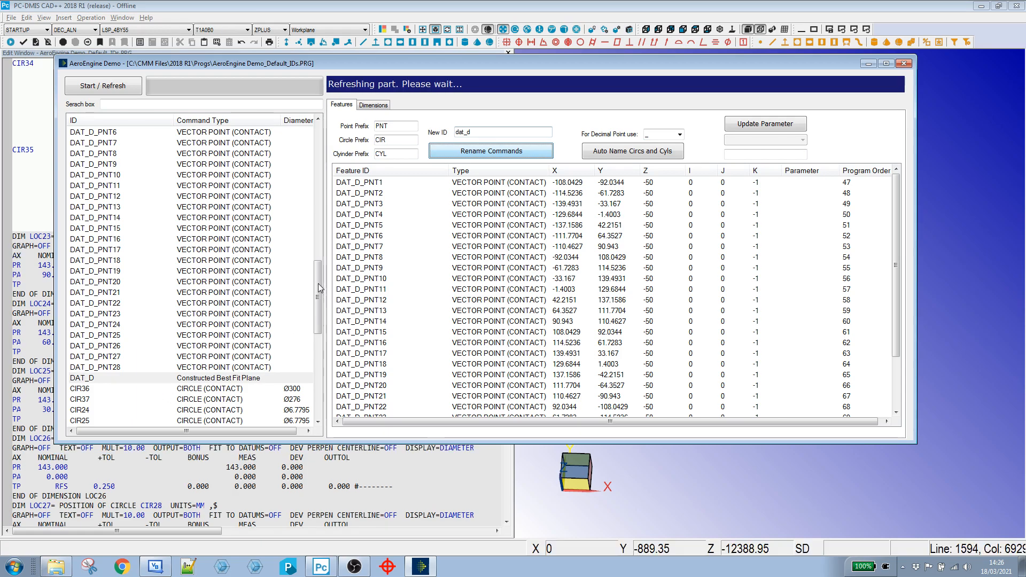
- Auto-name circles CIR36 and CIR37 together from their diameters
{"action": "left_click_drag", "start_coordinate": [318, 283], "coordinate": [319, 311]}
{"action": "left_click", "coordinate": [216, 282]}
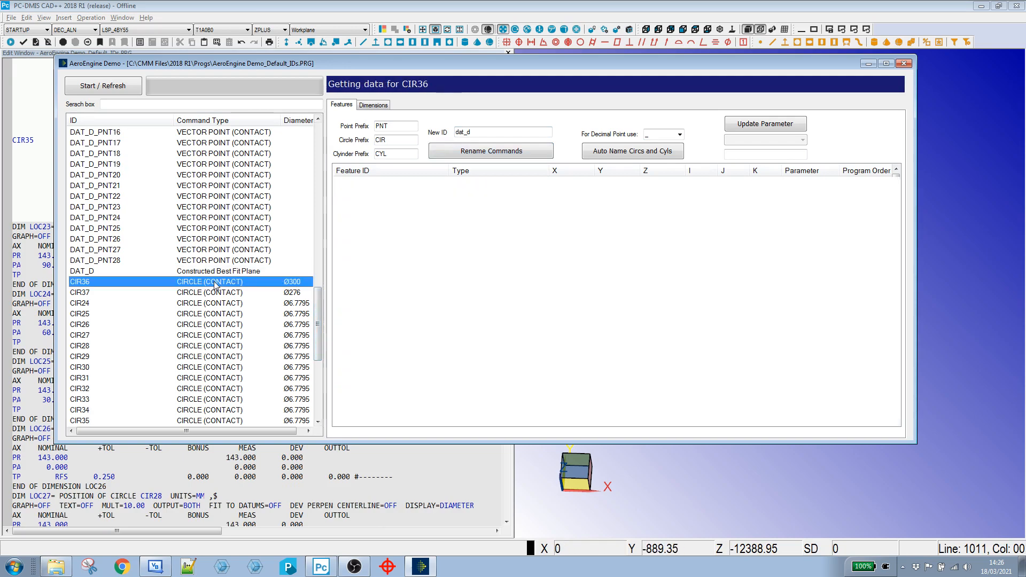
{"action": "left_click", "coordinate": [216, 294], "text": "shift"}
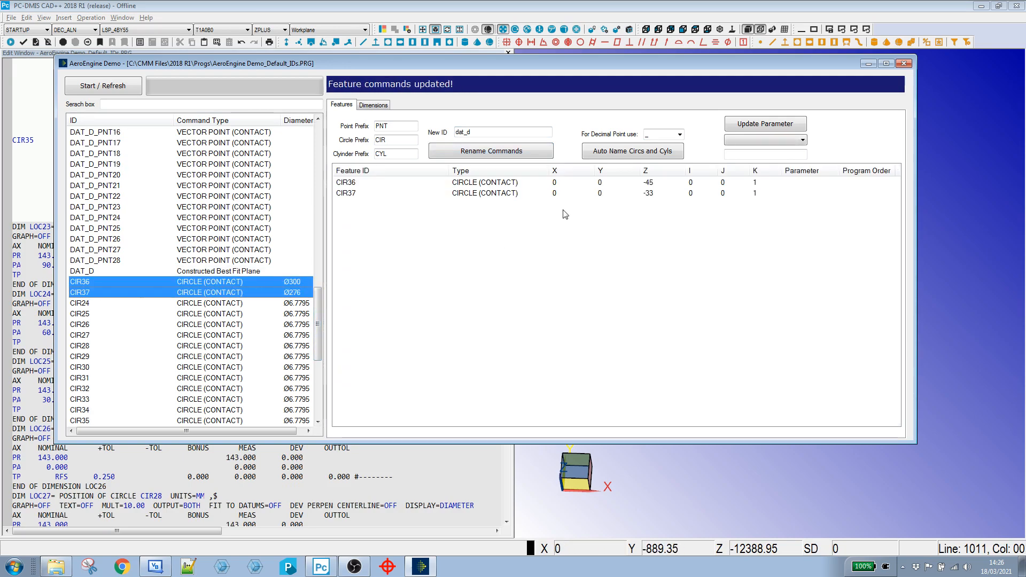
{"action": "left_click", "coordinate": [607, 150]}
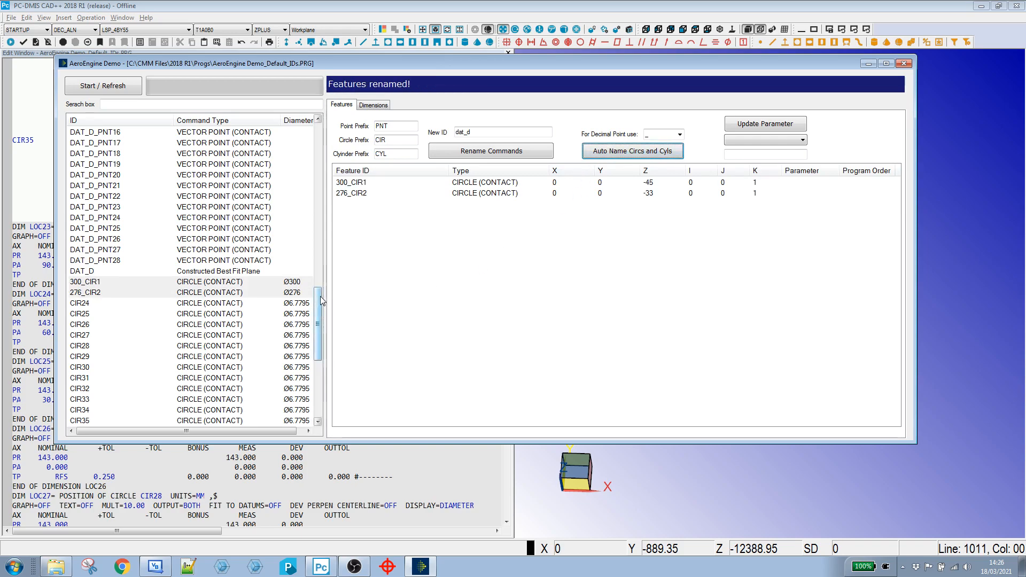
- Rename circles CIR24 through CIR35 using the new ID m8 and the circle prefix thread
{"action": "left_click_drag", "start_coordinate": [317, 303], "coordinate": [318, 324]}
{"action": "left_click", "coordinate": [89, 219]}
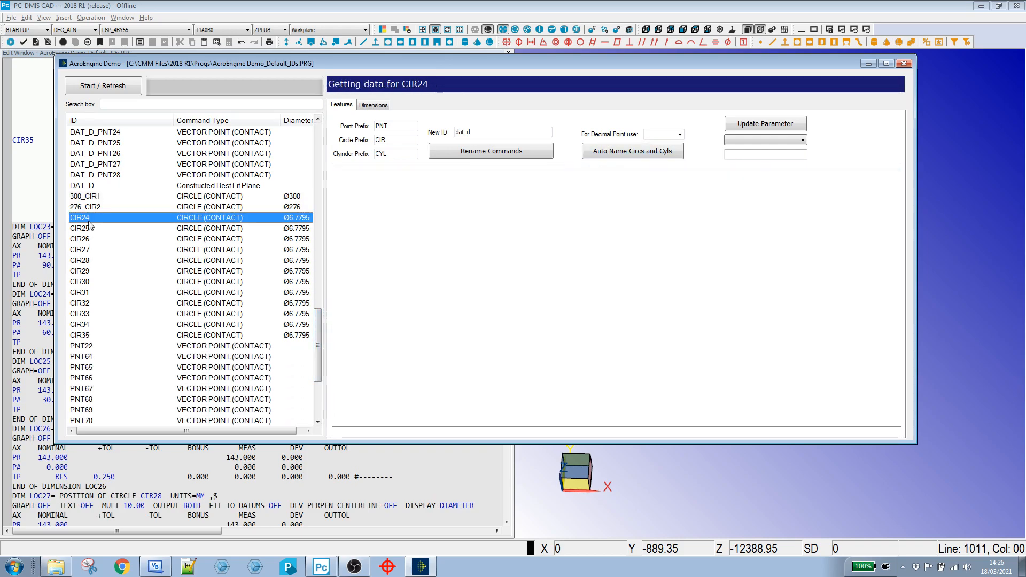
{"action": "left_click", "coordinate": [88, 335], "text": "shift"}
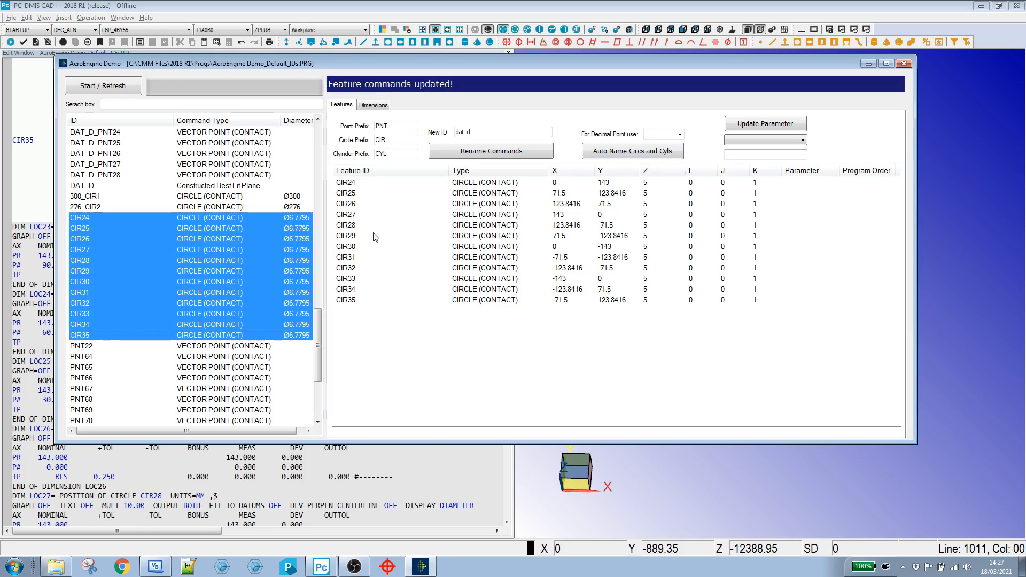
{"action": "double_click", "coordinate": [475, 132]}
{"action": "type", "text": "m8"}
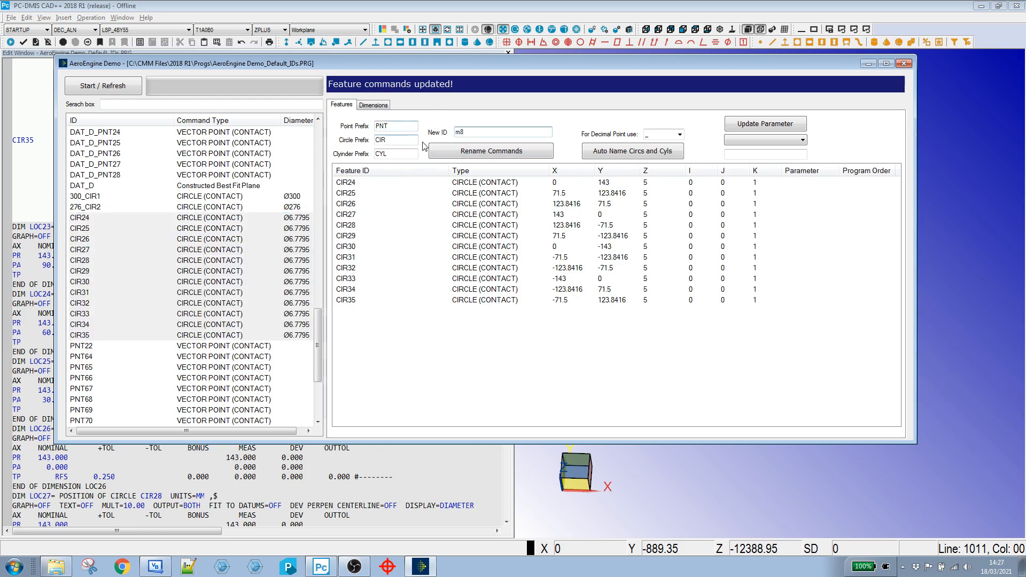
{"action": "double_click", "coordinate": [394, 140]}
{"action": "type", "text": "th"}
{"action": "left_click", "coordinate": [470, 155]}
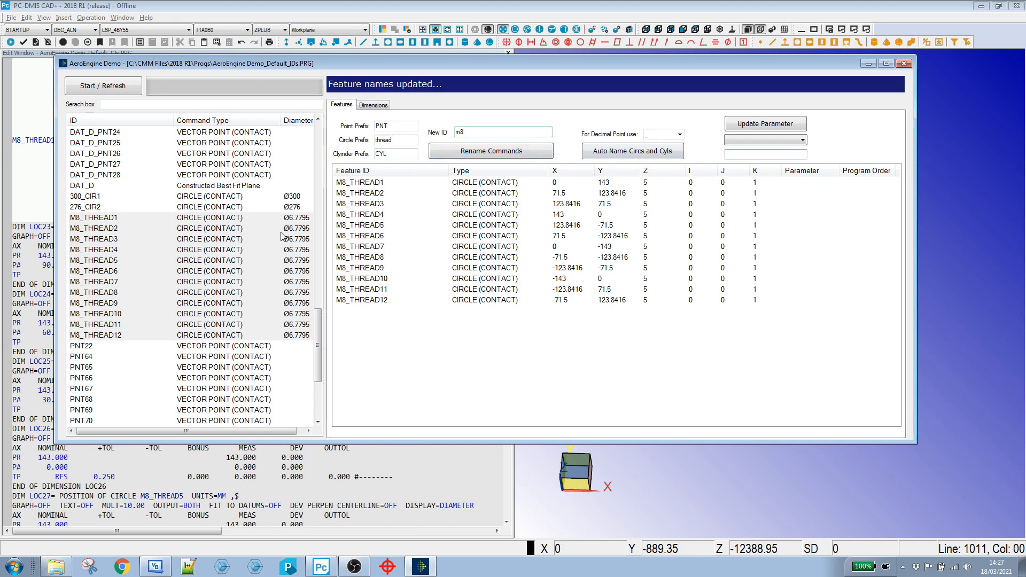
- Update the Pitch parameter of all twelve M8 thread circles to 1.25
{"action": "left_click", "coordinate": [769, 142]}
{"action": "left_click", "coordinate": [751, 203]}
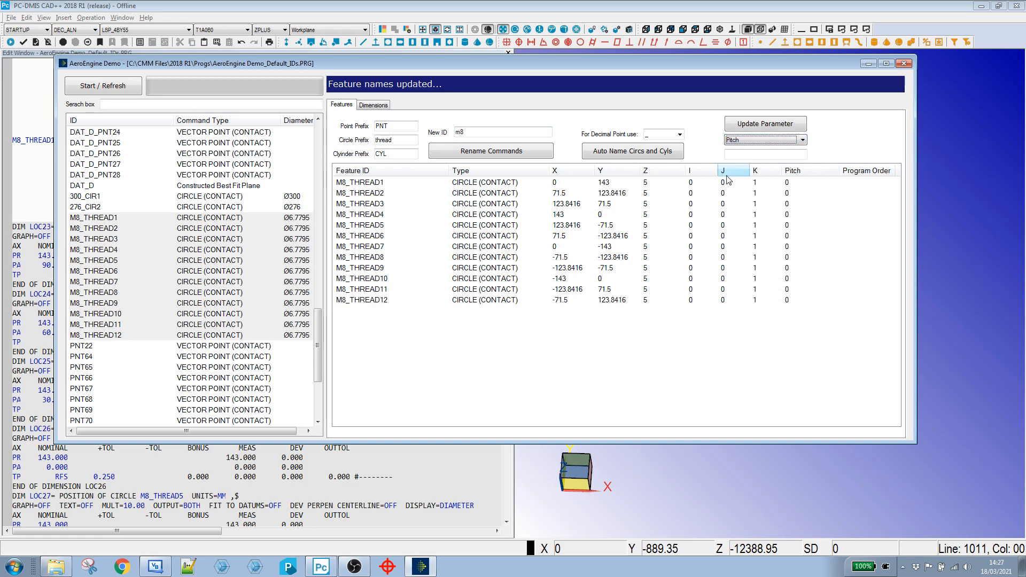
{"action": "left_click", "coordinate": [732, 155]}
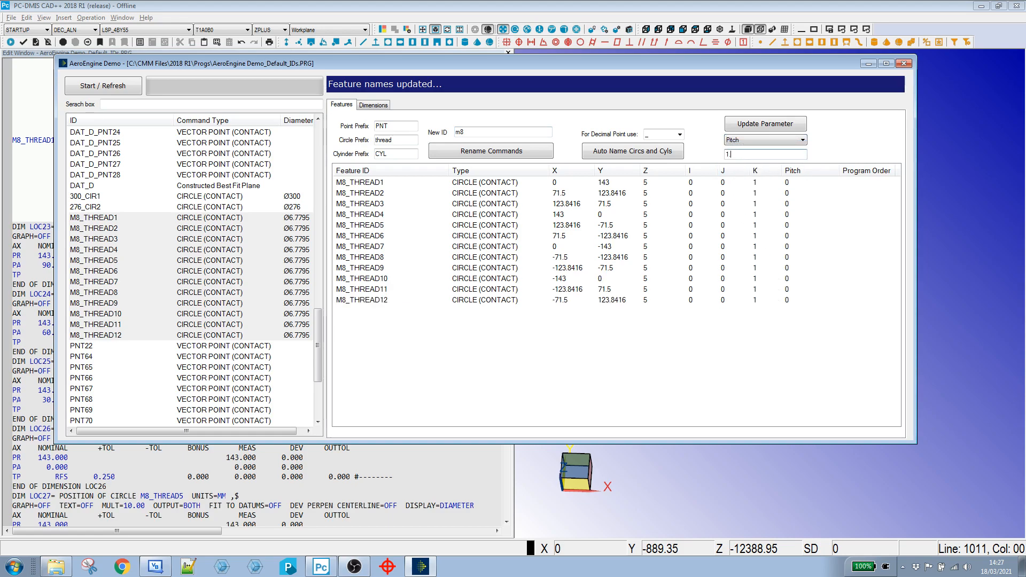
{"action": "left_click", "coordinate": [767, 126]}
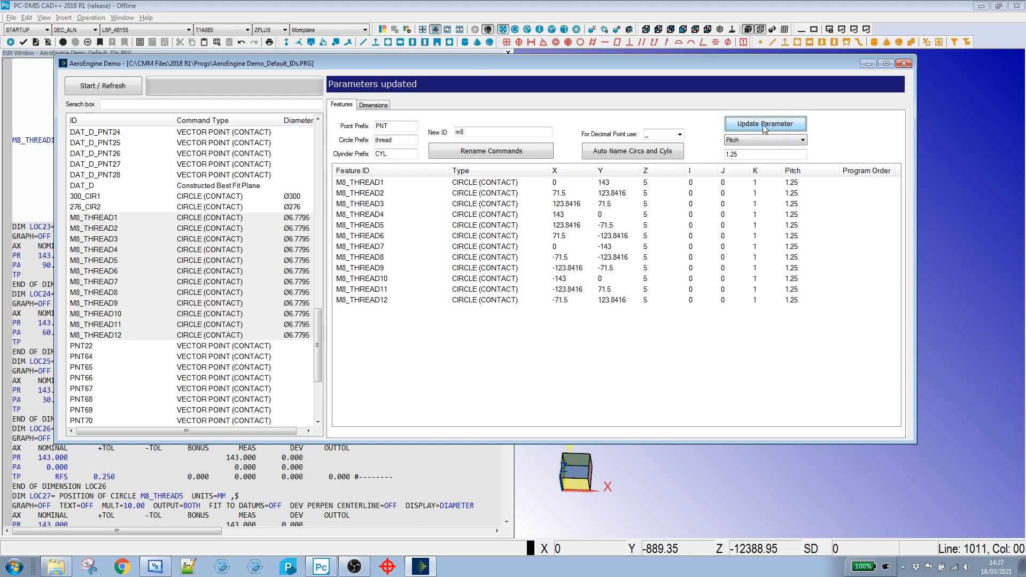
- Set the Sample Hits parameter of all twelve M8 thread circles to 0
{"action": "left_click", "coordinate": [755, 143]}
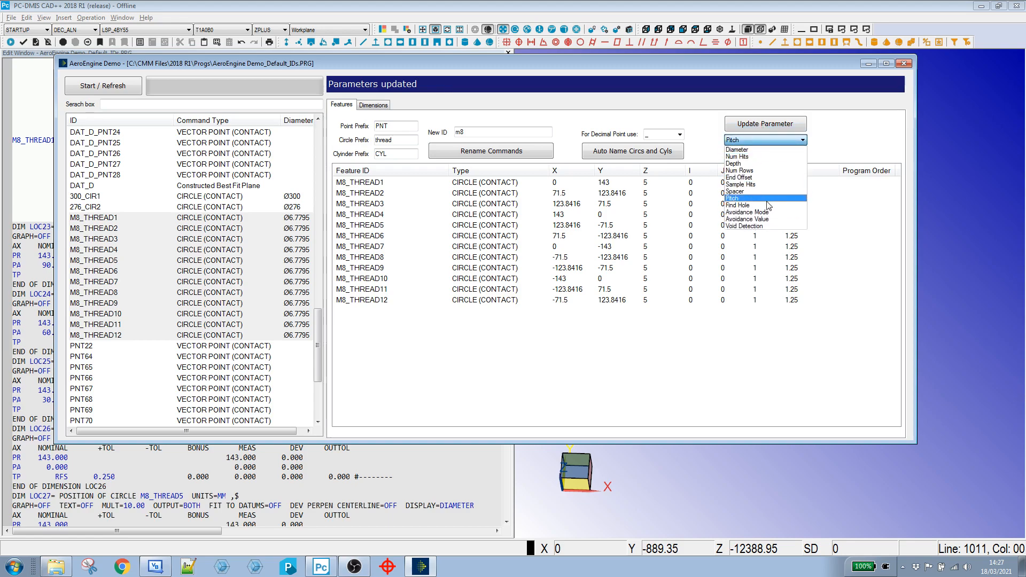
{"action": "left_click", "coordinate": [758, 185]}
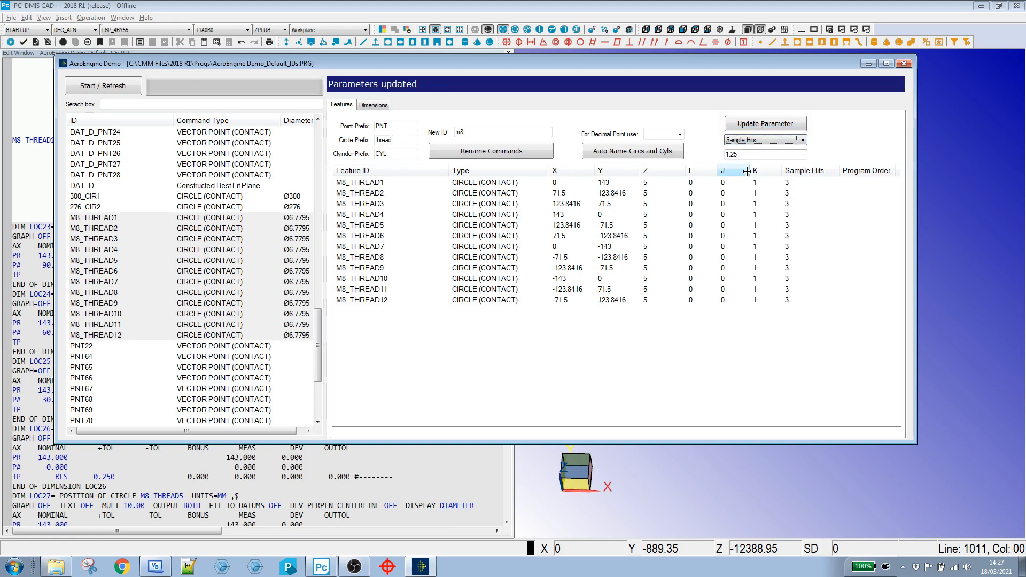
{"action": "left_click", "coordinate": [747, 154]}
{"action": "type", "text": "0"}
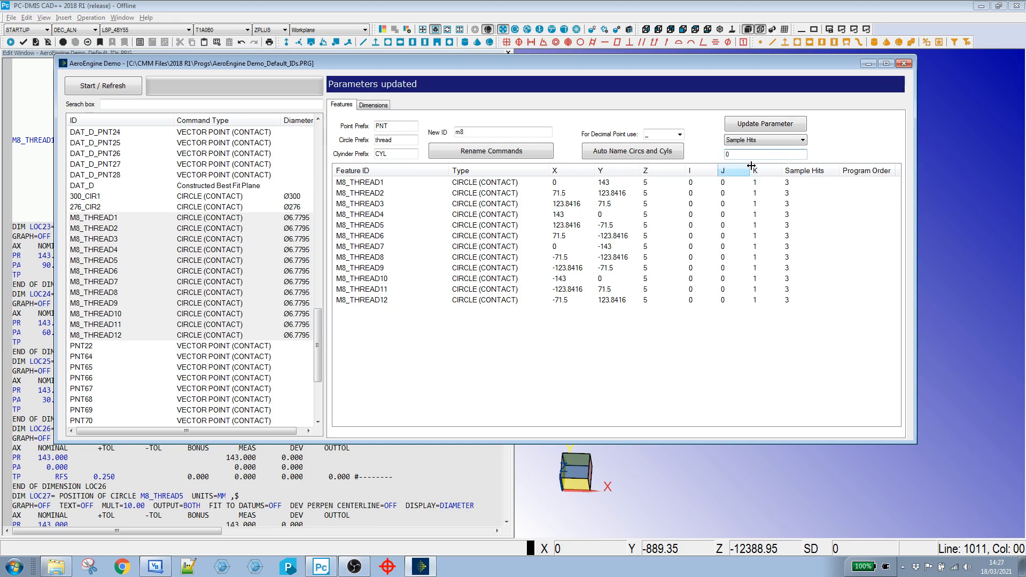
{"action": "left_click", "coordinate": [758, 127]}
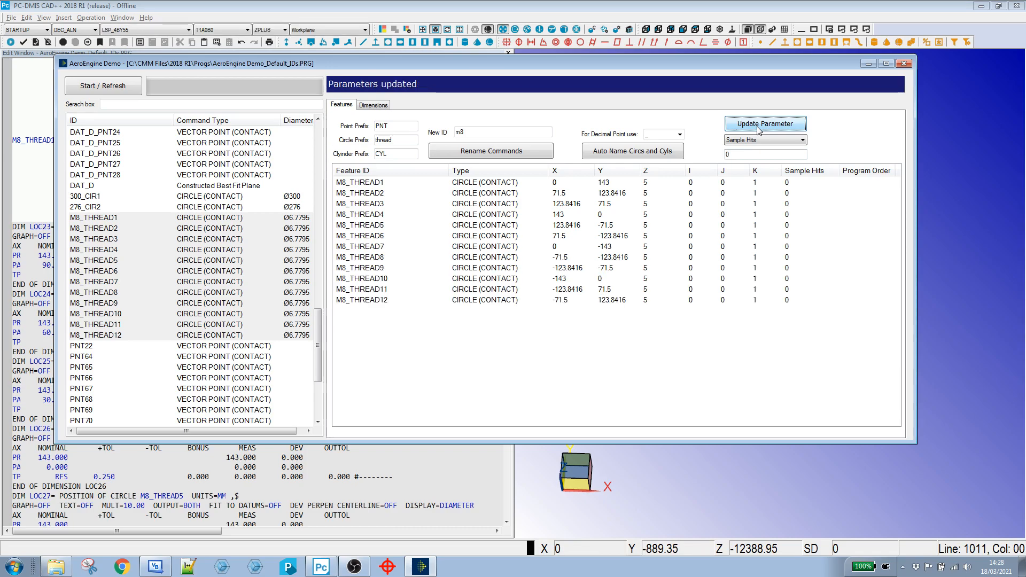
- Set the Void Detection parameter of all twelve M8 thread circles to NO
{"action": "left_click", "coordinate": [755, 142]}
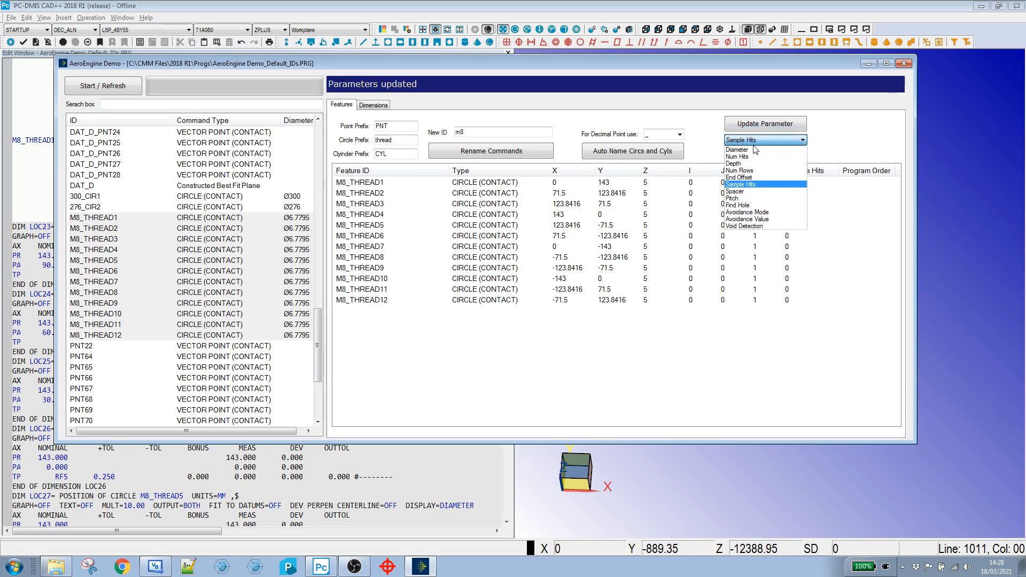
{"action": "left_click", "coordinate": [750, 219]}
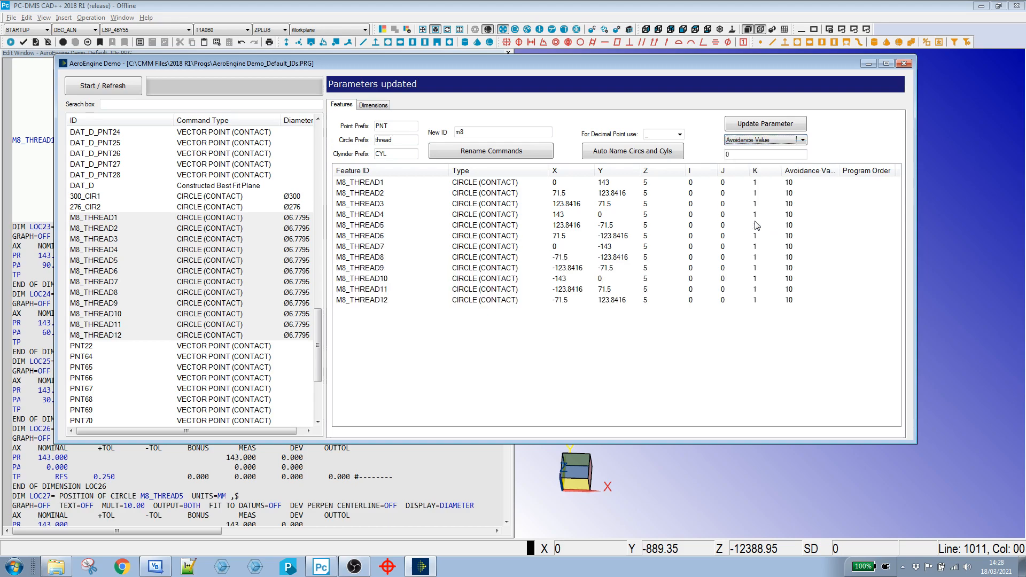
{"action": "left_click", "coordinate": [751, 140]}
{"action": "left_click", "coordinate": [747, 226]}
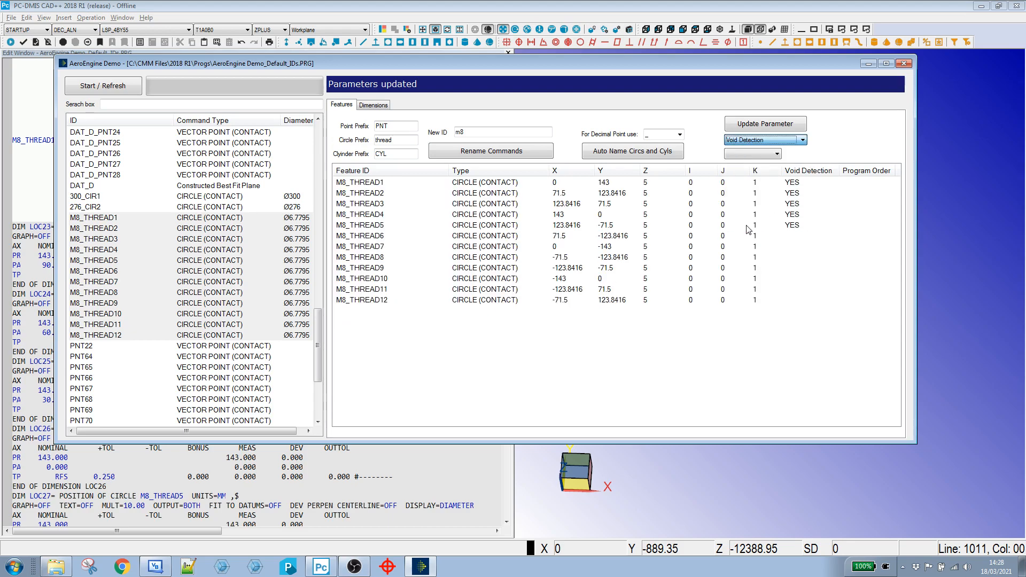
{"action": "left_click", "coordinate": [751, 154]}
{"action": "left_click", "coordinate": [743, 170]}
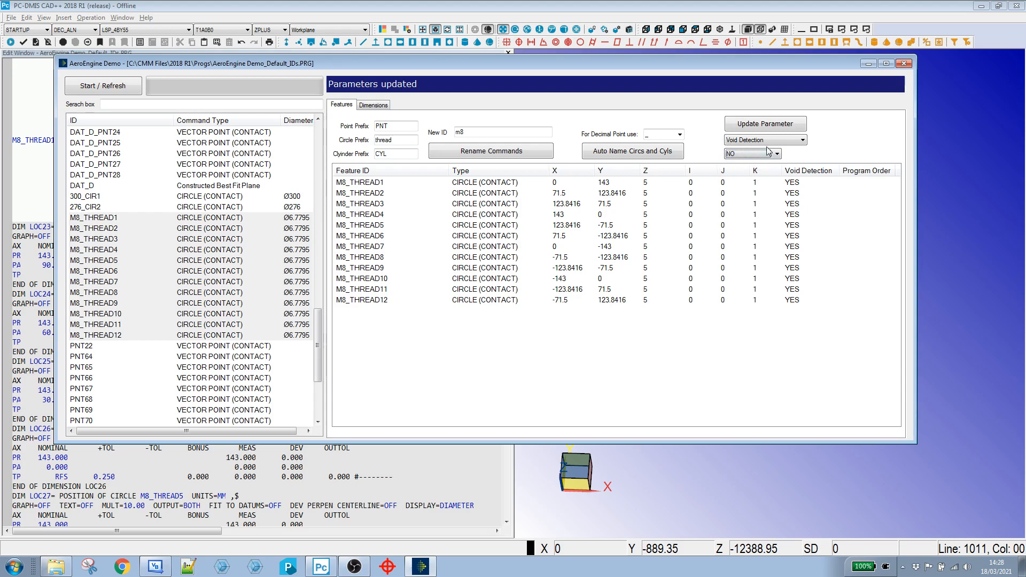
{"action": "left_click", "coordinate": [757, 124]}
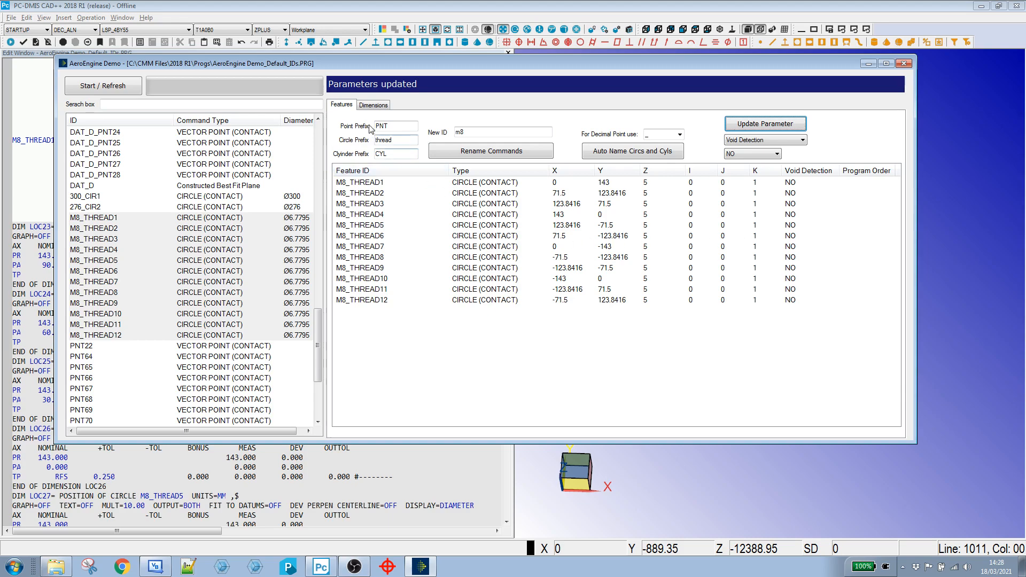
- Rename dimension LOC1 of feature DAT_B using the prefix Item and number 1
{"action": "left_click", "coordinate": [373, 105]}
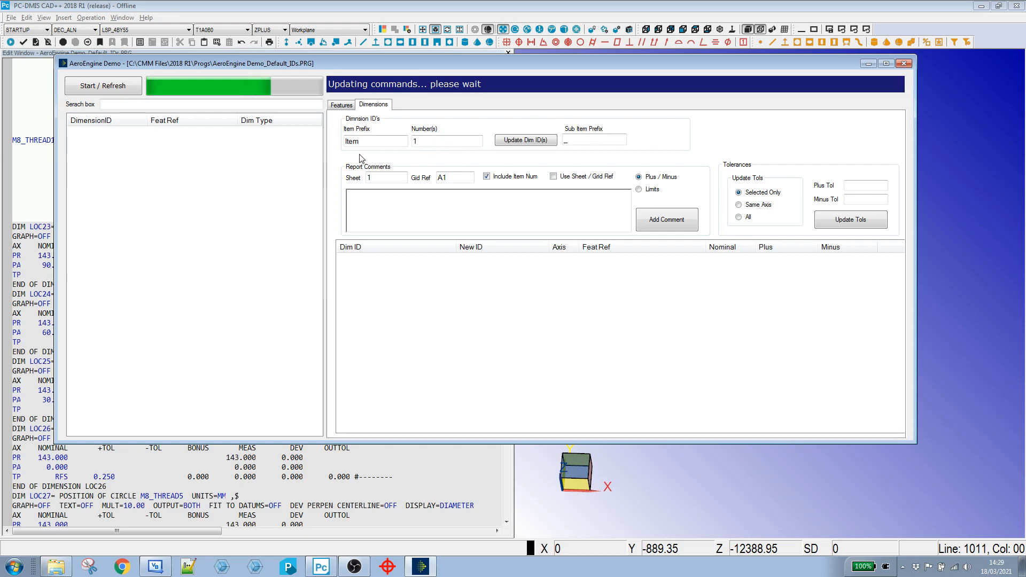
{"action": "left_click", "coordinate": [412, 146]}
{"action": "type", "text": "1"}
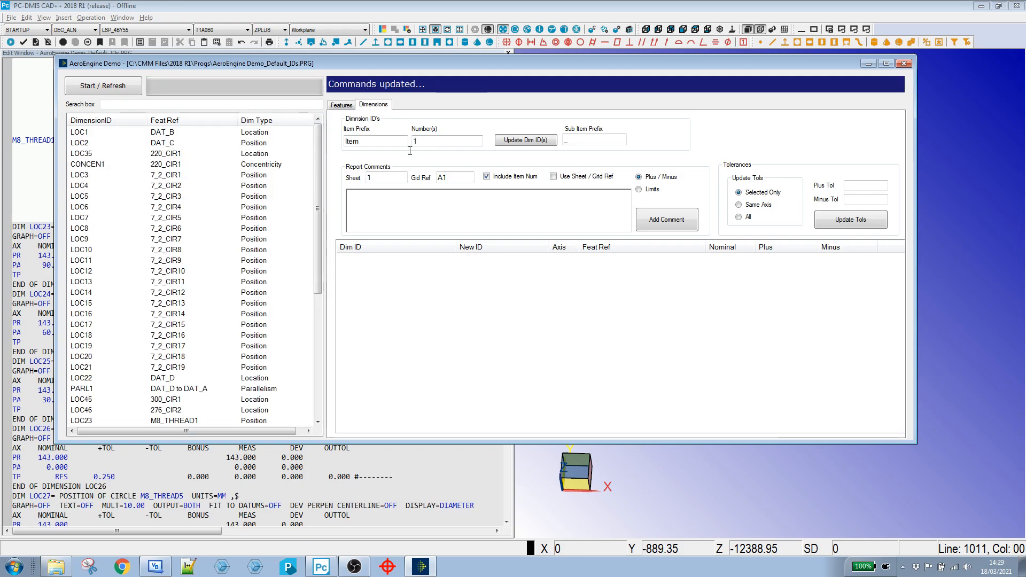
{"action": "left_click", "coordinate": [81, 136]}
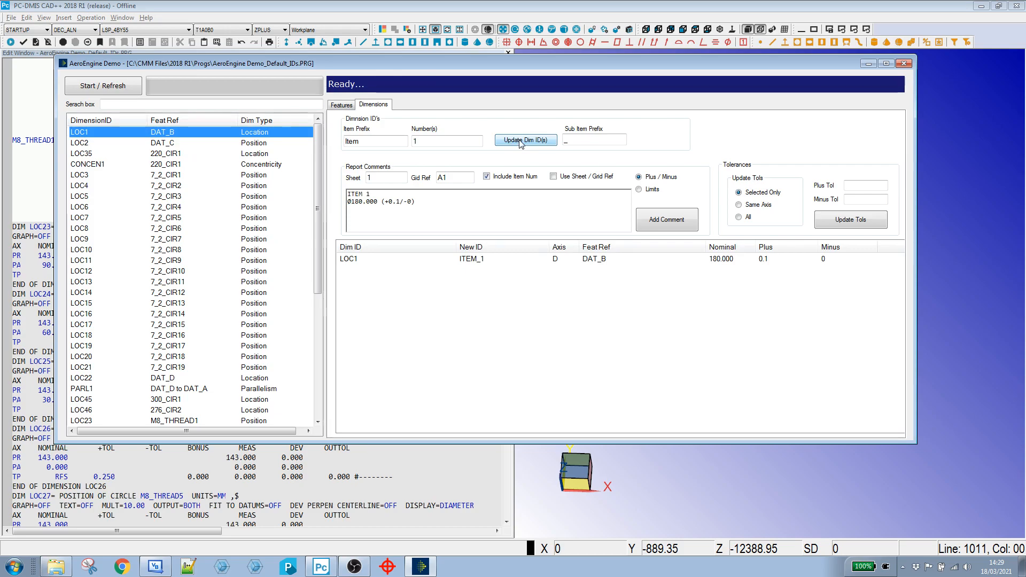
{"action": "left_click", "coordinate": [520, 141]}
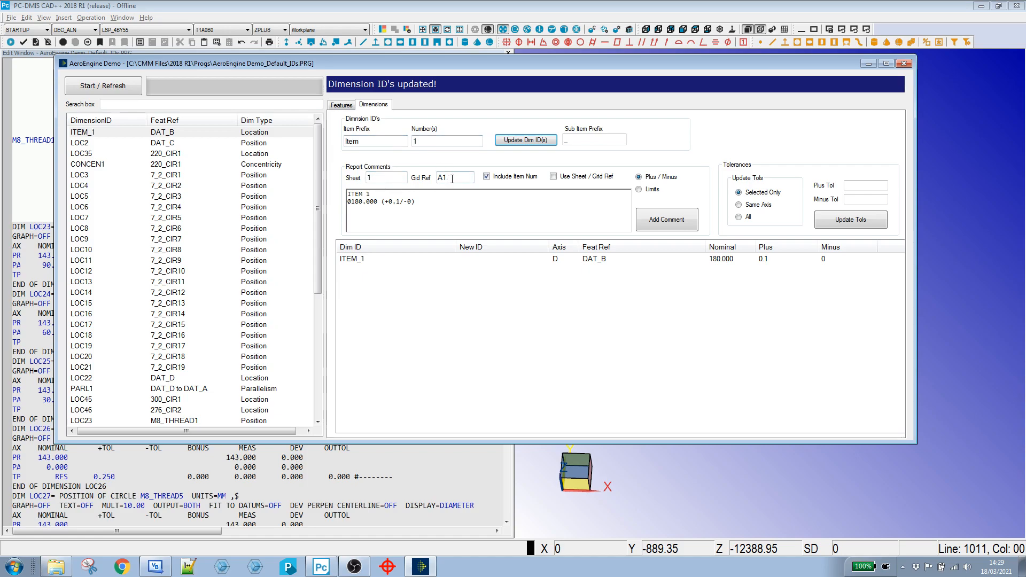
- Add a report comment for the DAT_B dimension that includes sheet 1 and grid reference b2
{"action": "left_click", "coordinate": [552, 177]}
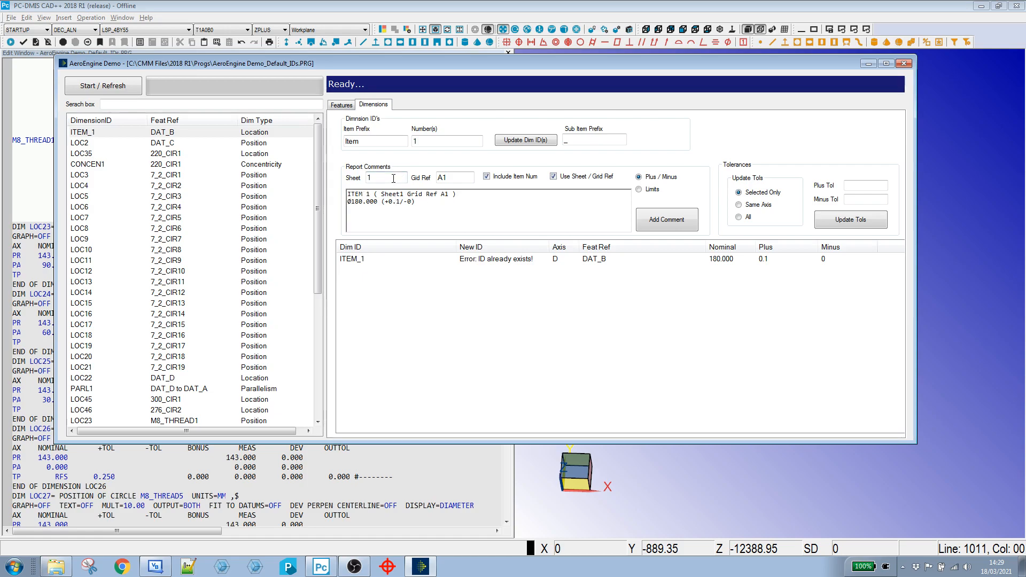
{"action": "double_click", "coordinate": [442, 178]}
{"action": "type", "text": "b2"}
{"action": "left_click", "coordinate": [477, 203]}
{"action": "left_click", "coordinate": [676, 223]}
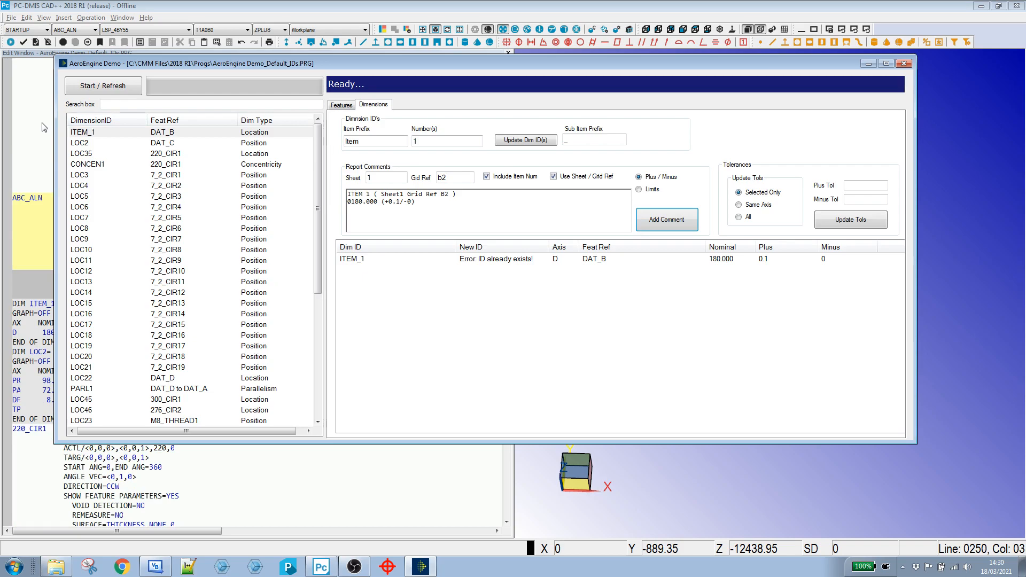
- Rename dimension LOC2 of DAT_C with item number 6 and add its report comment with grid reference c7
{"action": "left_click", "coordinate": [82, 143]}
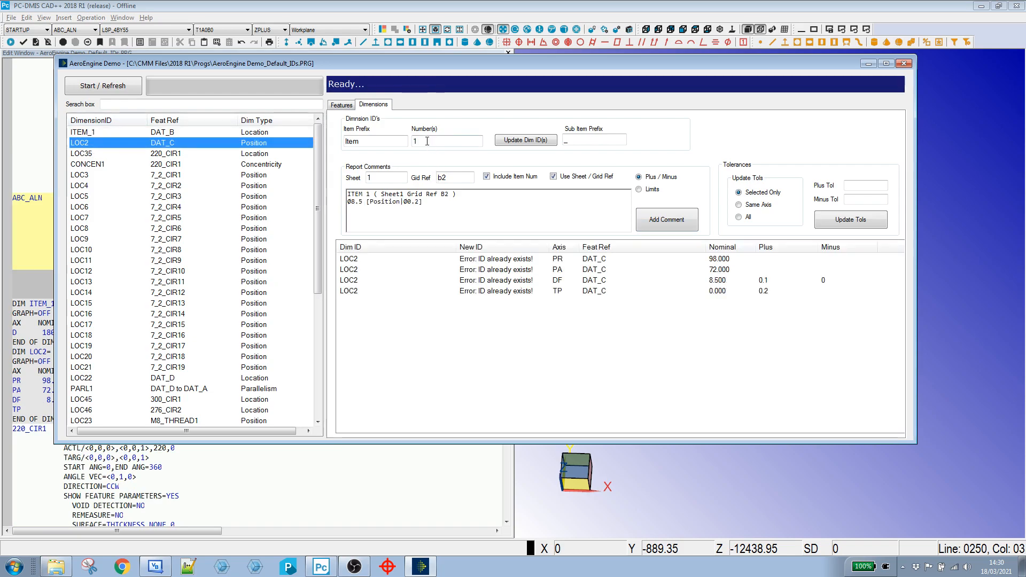
{"action": "left_click_drag", "start_coordinate": [427, 142], "coordinate": [408, 138]}
{"action": "type", "text": "6"}
{"action": "left_click_drag", "start_coordinate": [461, 177], "coordinate": [431, 176]}
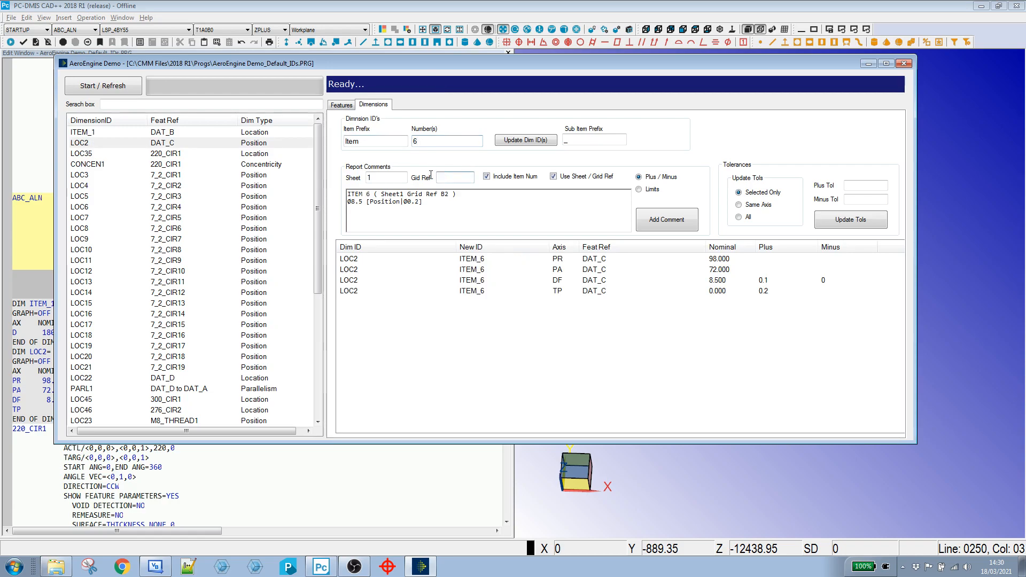
{"action": "type", "text": "c7"}
{"action": "left_click", "coordinate": [522, 140]}
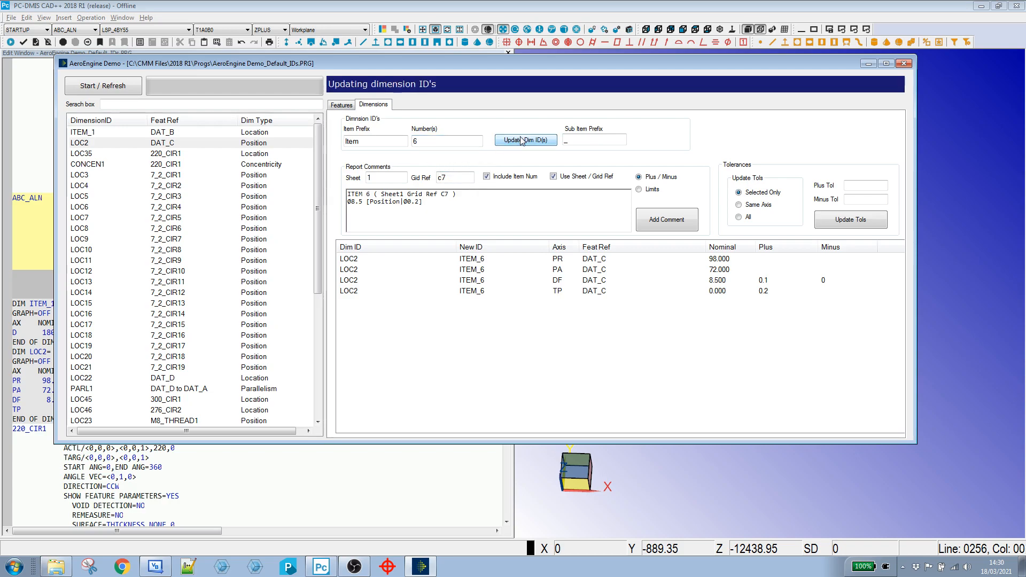
{"action": "left_click", "coordinate": [663, 223]}
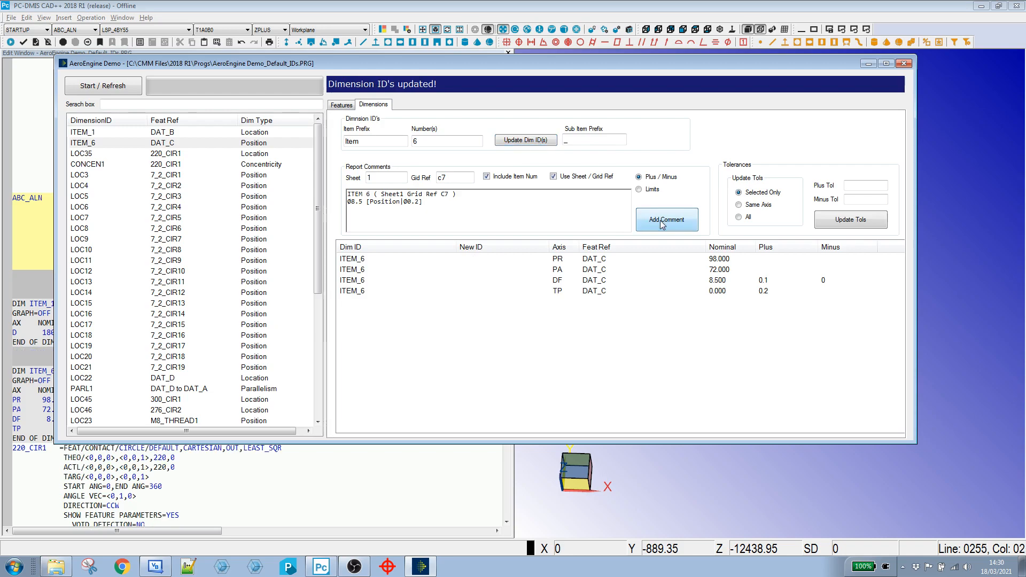
- Add a report comment for dimension LOC35 with item number 4, grid reference g4 and the tolerance shown as limits
{"action": "left_click", "coordinate": [84, 155]}
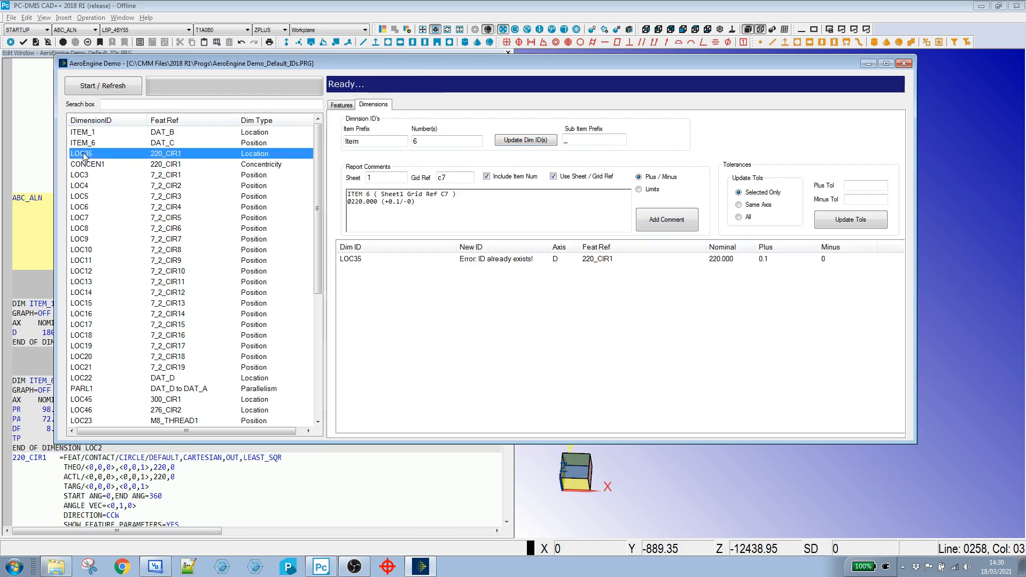
{"action": "double_click", "coordinate": [409, 141]}
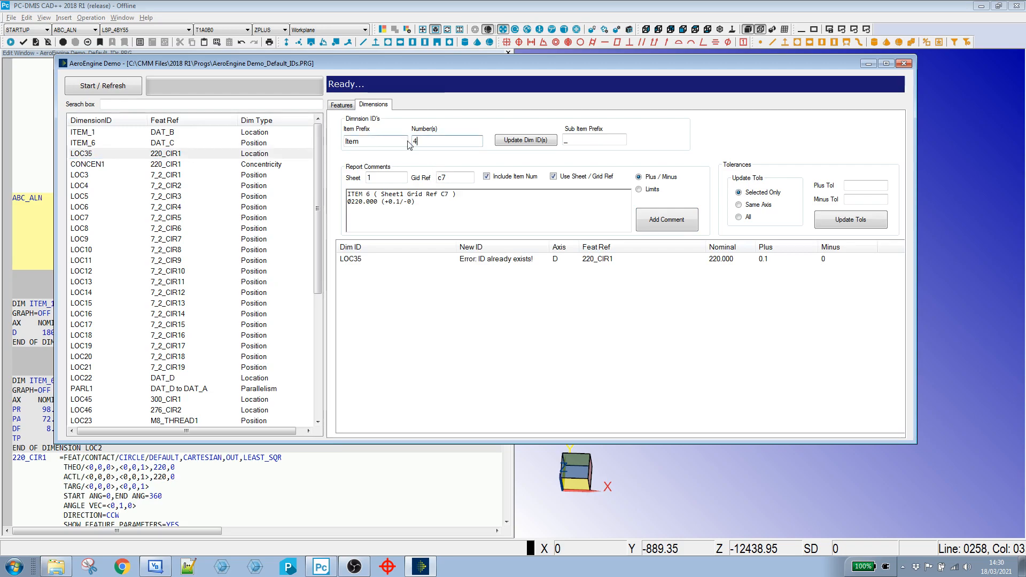
{"action": "left_click", "coordinate": [432, 217]}
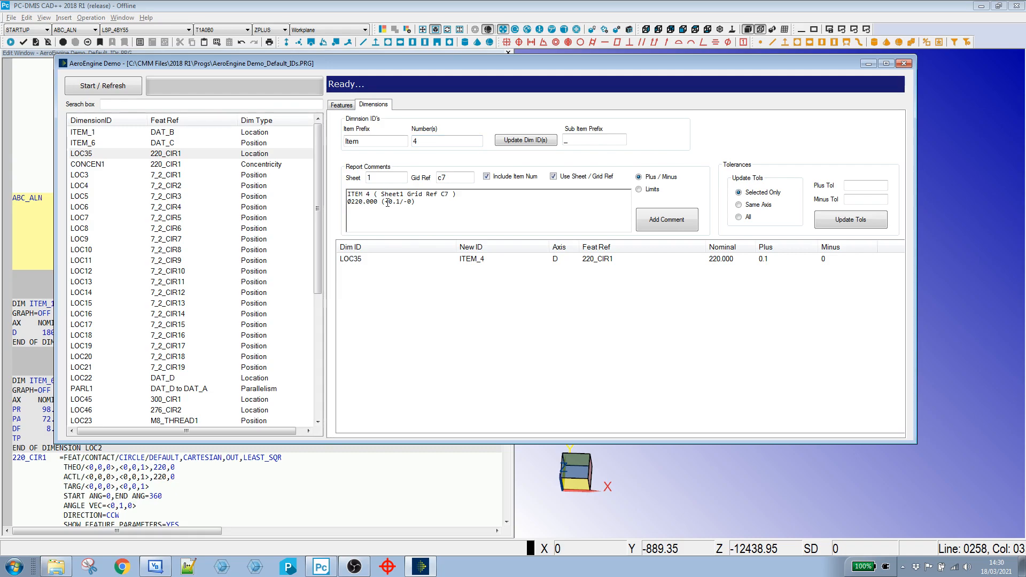
{"action": "left_click", "coordinate": [639, 189]}
{"action": "double_click", "coordinate": [449, 175]}
{"action": "type", "text": "g4"}
{"action": "key", "text": "Return"}
{"action": "left_click", "coordinate": [672, 224]}
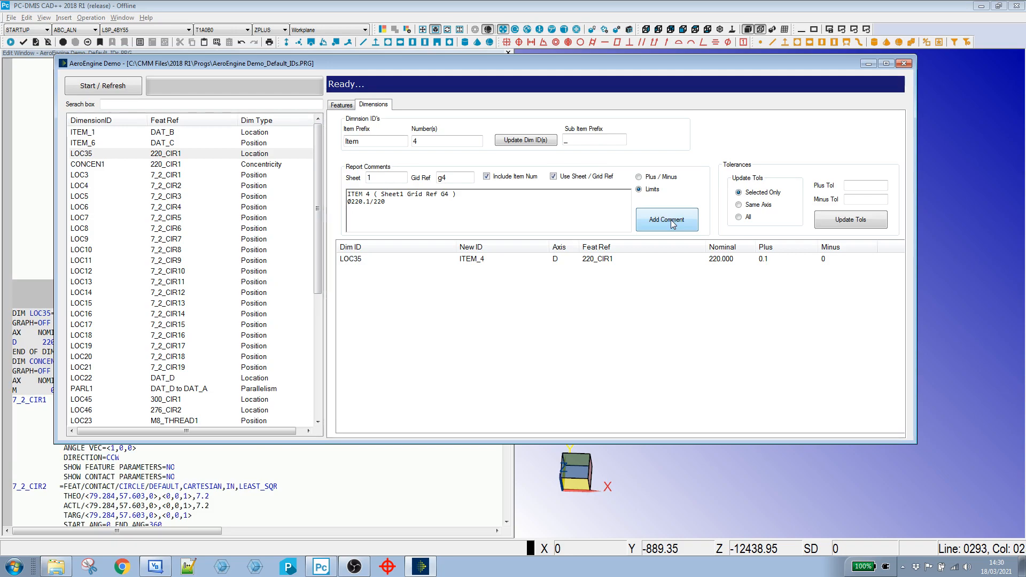
- Rename the concentricity dimension CONCEN1 with item number 10 and add its report comment with grid reference d8
{"action": "left_click", "coordinate": [88, 165]}
{"action": "double_click", "coordinate": [411, 141]}
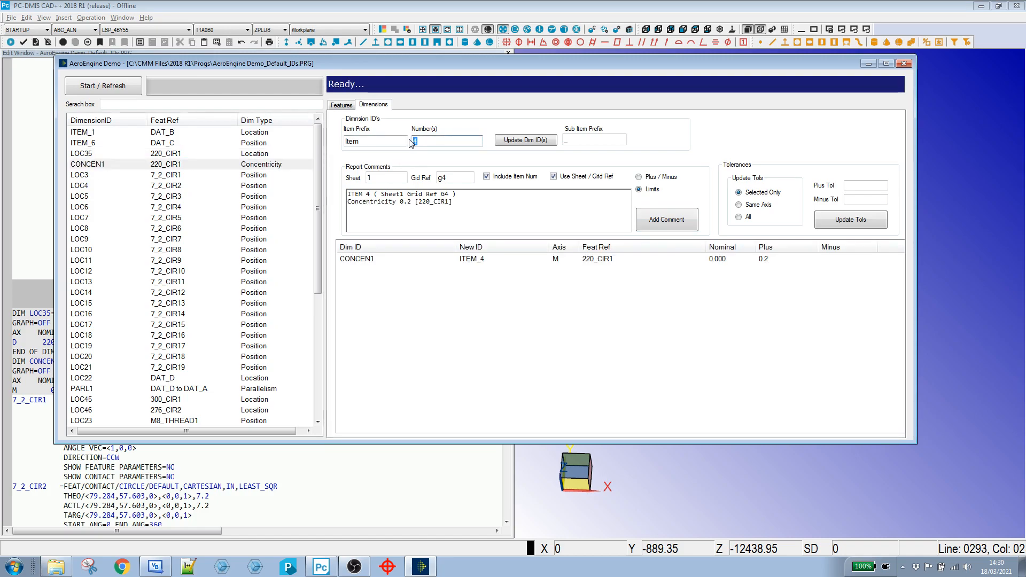
{"action": "type", "text": "10"}
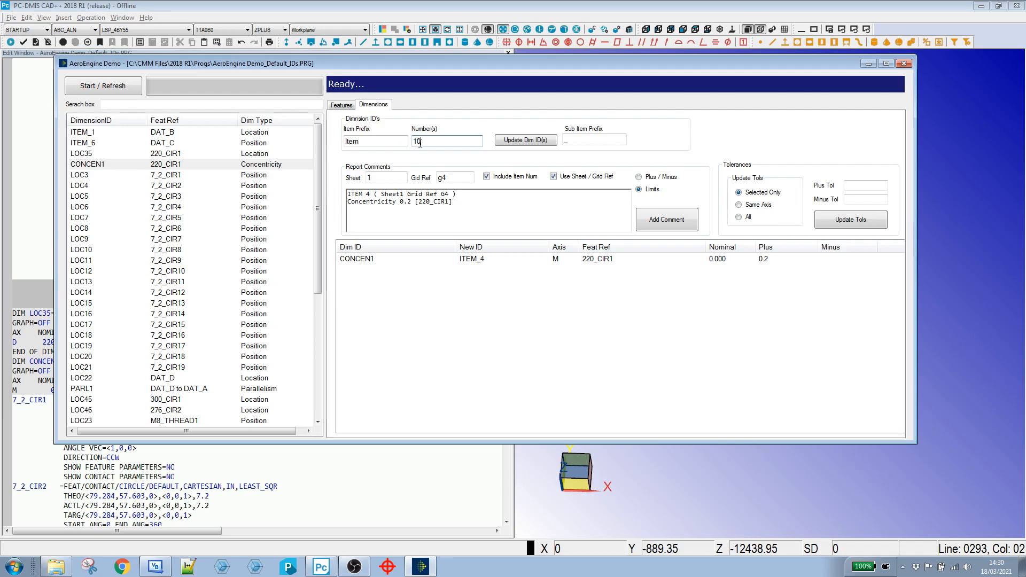
{"action": "double_click", "coordinate": [456, 178]}
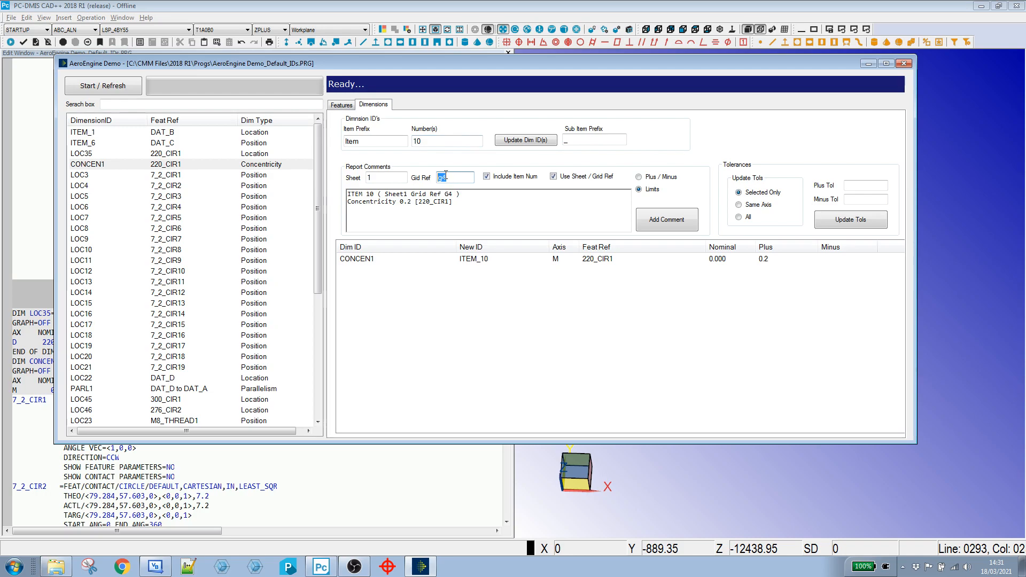
{"action": "type", "text": "d8"}
{"action": "left_click", "coordinate": [474, 203]}
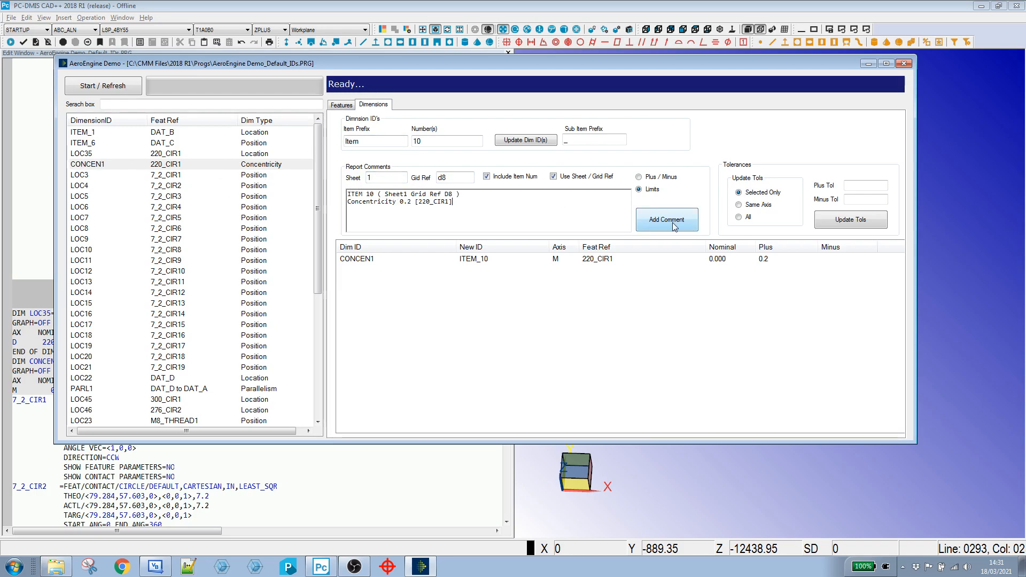
{"action": "left_click", "coordinate": [526, 141]}
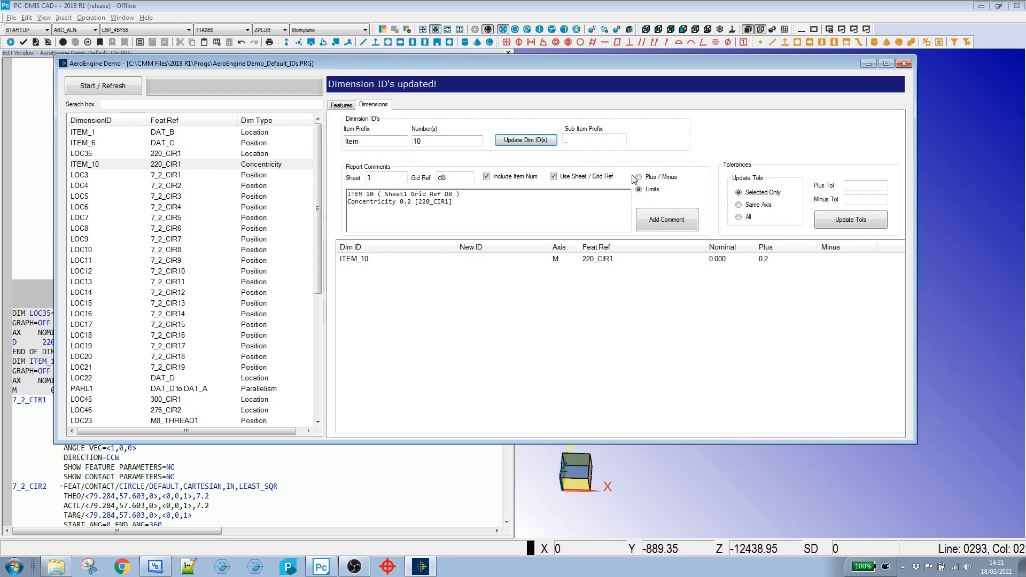
{"action": "left_click", "coordinate": [670, 225]}
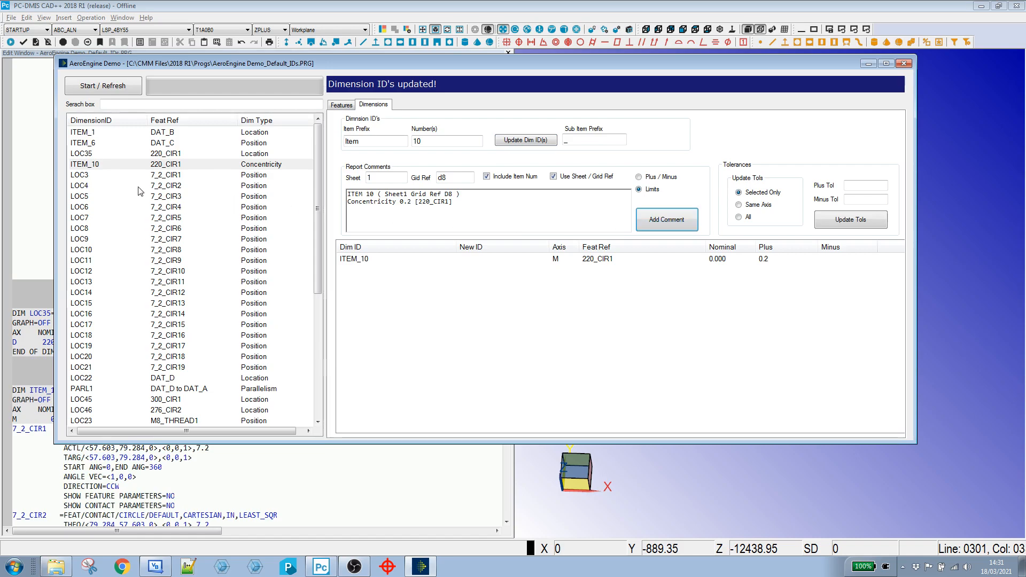
- Rename position dimensions LOC3 through LOC21 together with item numbers 12_13 and add their report comment with grid reference h1
{"action": "left_click", "coordinate": [75, 178]}
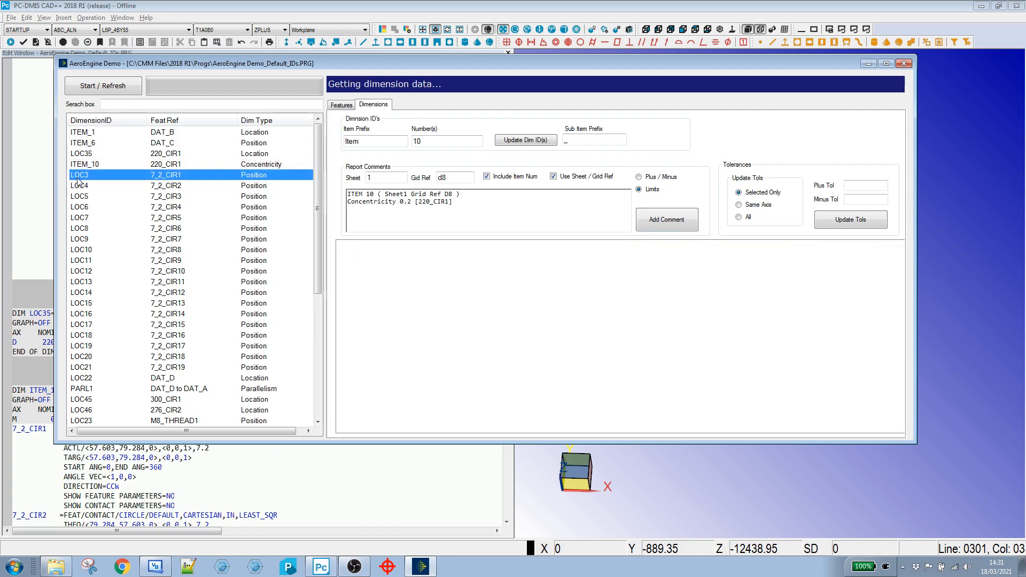
{"action": "left_click", "coordinate": [86, 370], "text": "shift"}
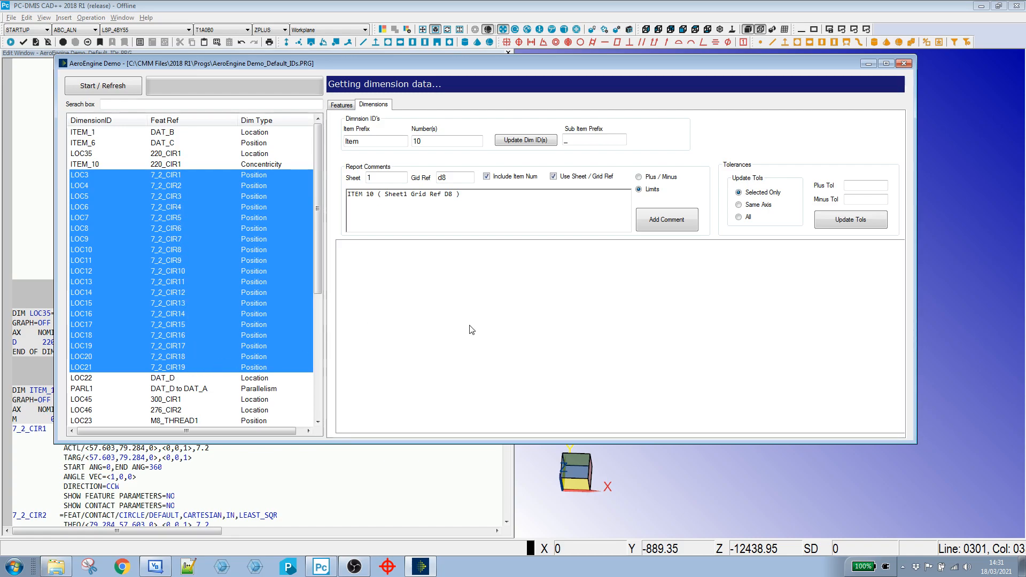
{"action": "double_click", "coordinate": [437, 144]}
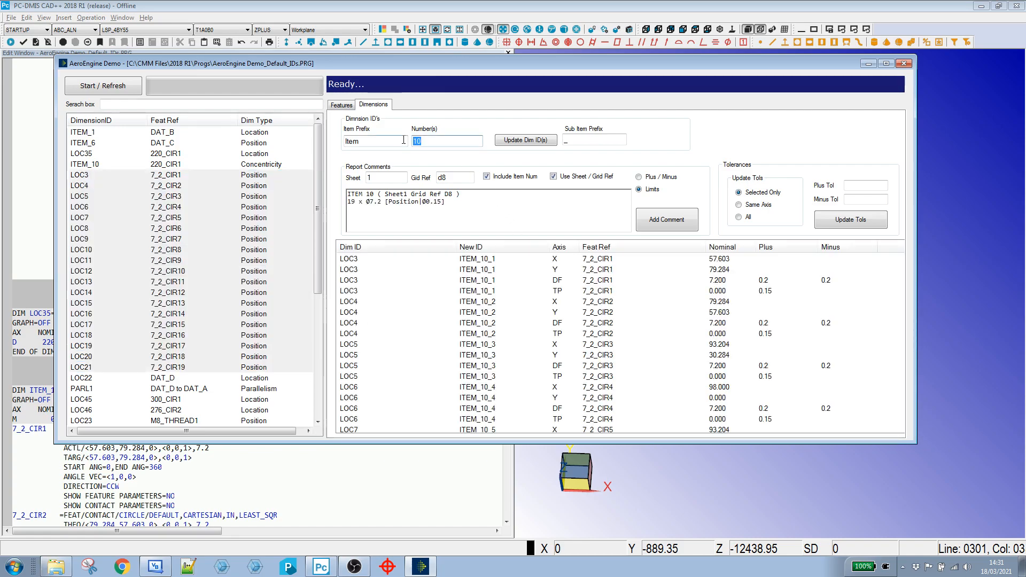
{"action": "type", "text": "12 13"}
{"action": "double_click", "coordinate": [453, 178]}
{"action": "type", "text": "h1"}
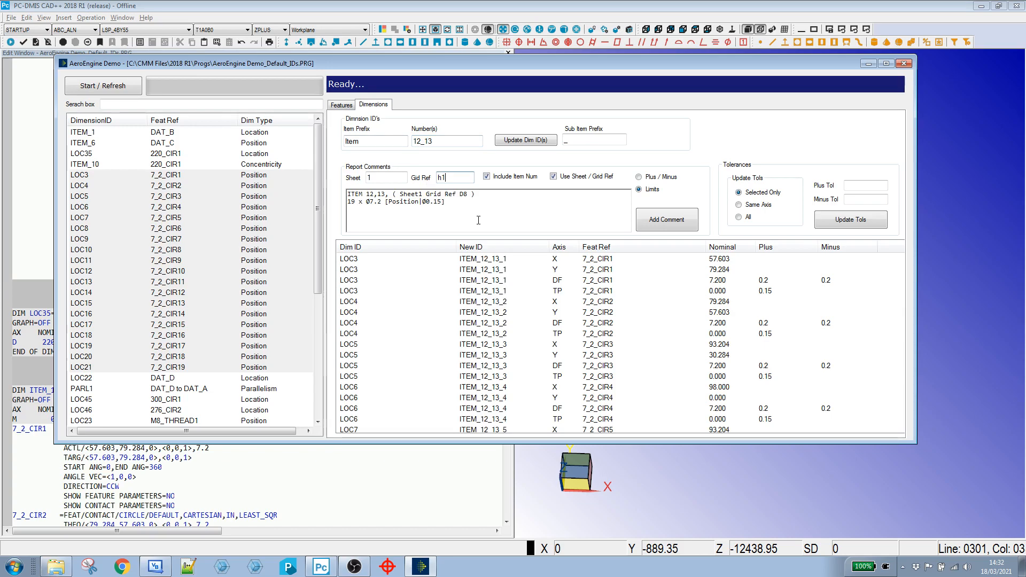
{"action": "left_click", "coordinate": [465, 205]}
{"action": "left_click", "coordinate": [525, 140]}
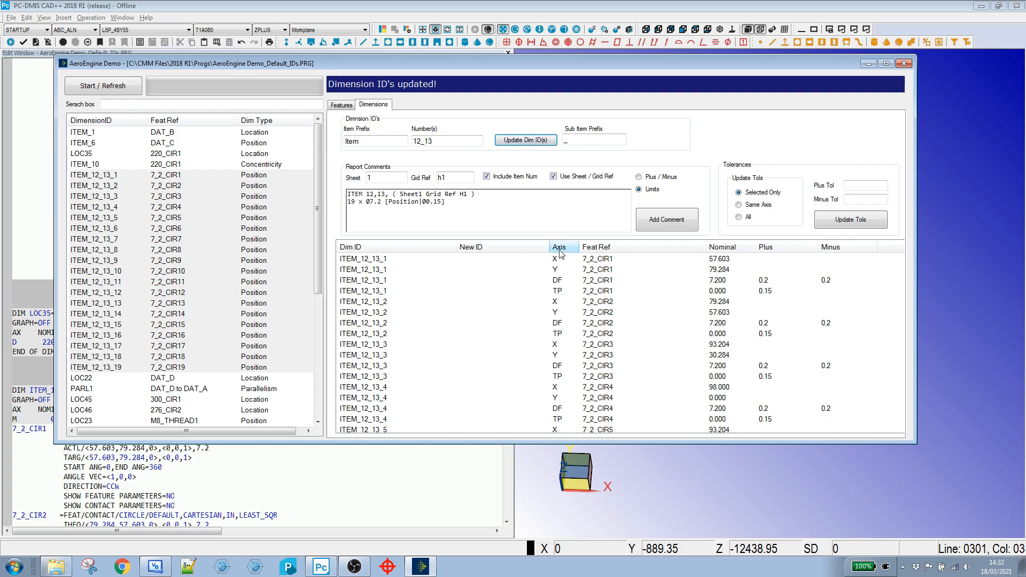
{"action": "left_click", "coordinate": [666, 220]}
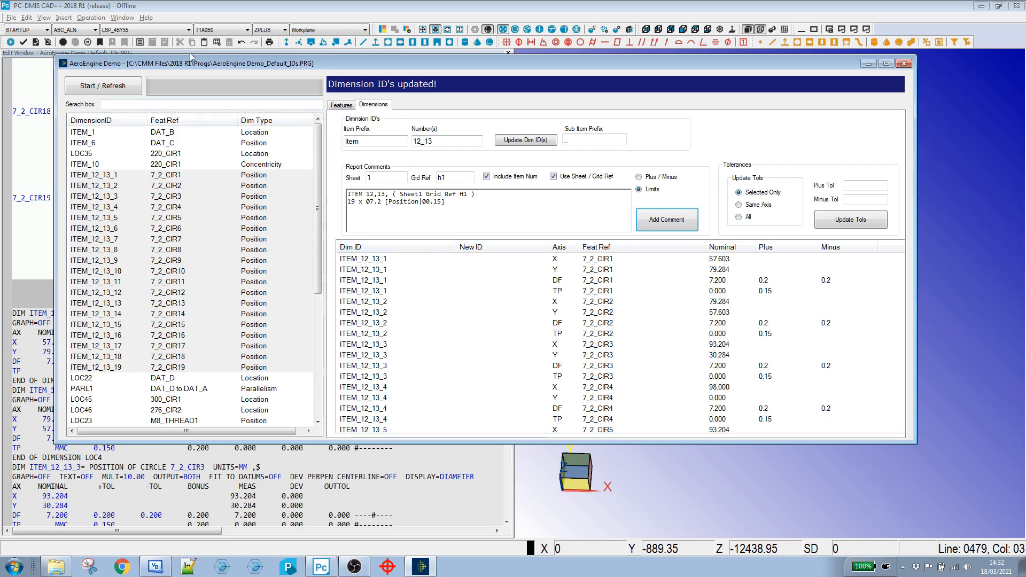
- Switch to PC-DMIS and examine the report comments and renamed dimension IDs for items 1 and 6 in the program code
{"action": "left_click", "coordinate": [154, 8]}
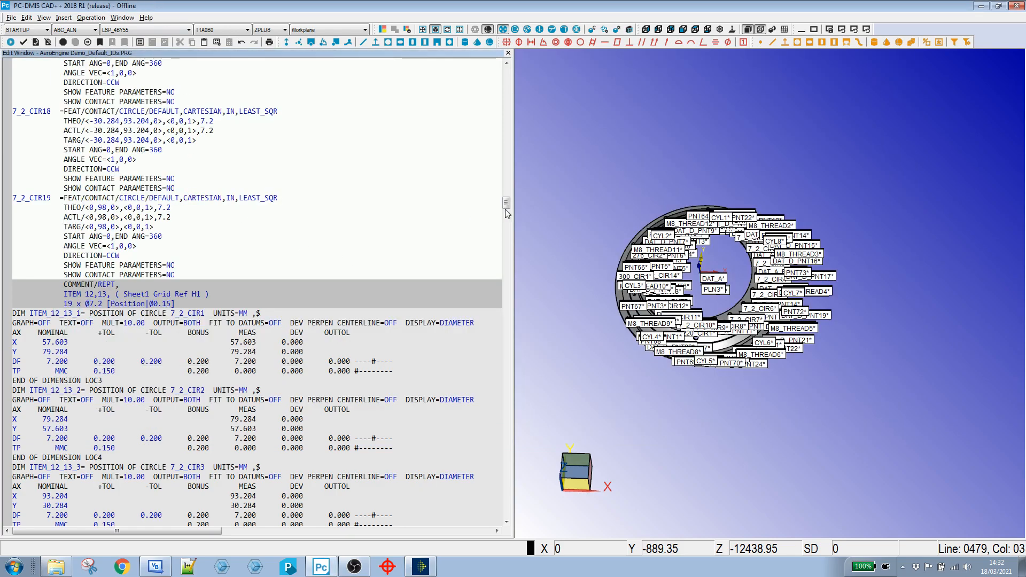
{"action": "left_click_drag", "start_coordinate": [505, 206], "coordinate": [501, 129]}
{"action": "scroll", "coordinate": [500, 127], "scroll_direction": "up", "scroll_amount": 15}
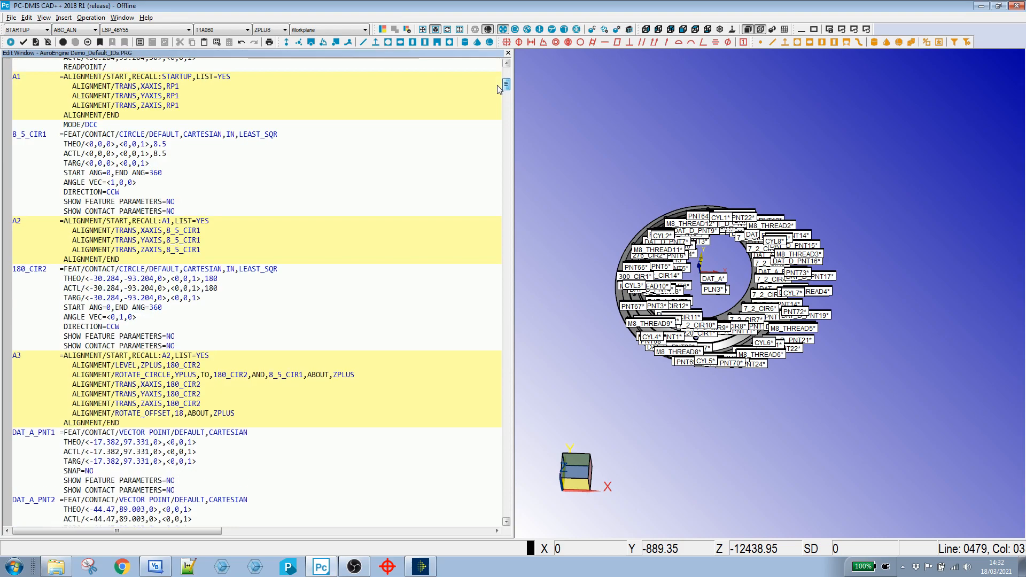
{"action": "scroll", "coordinate": [497, 83], "scroll_direction": "down", "scroll_amount": 5}
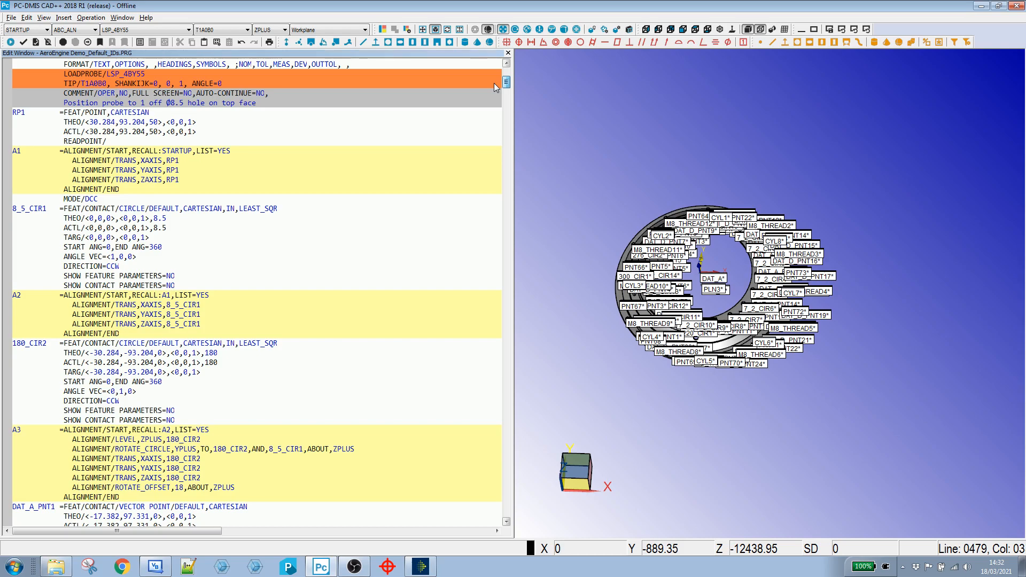
{"action": "scroll", "coordinate": [493, 82], "scroll_direction": "down", "scroll_amount": 10}
{"action": "scroll", "coordinate": [496, 95], "scroll_direction": "down", "scroll_amount": 20}
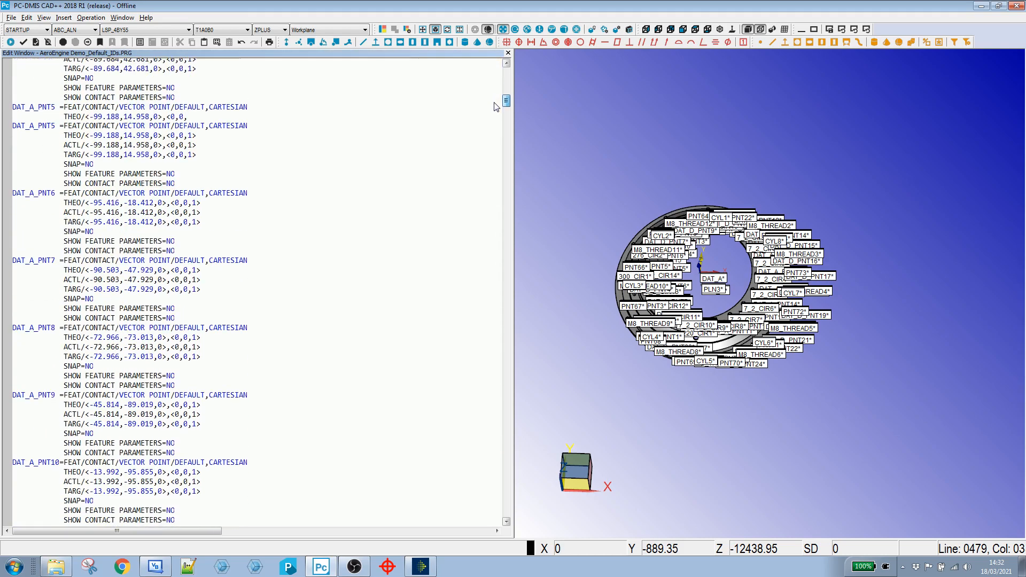
{"action": "scroll", "coordinate": [494, 138], "scroll_direction": "down", "scroll_amount": 7}
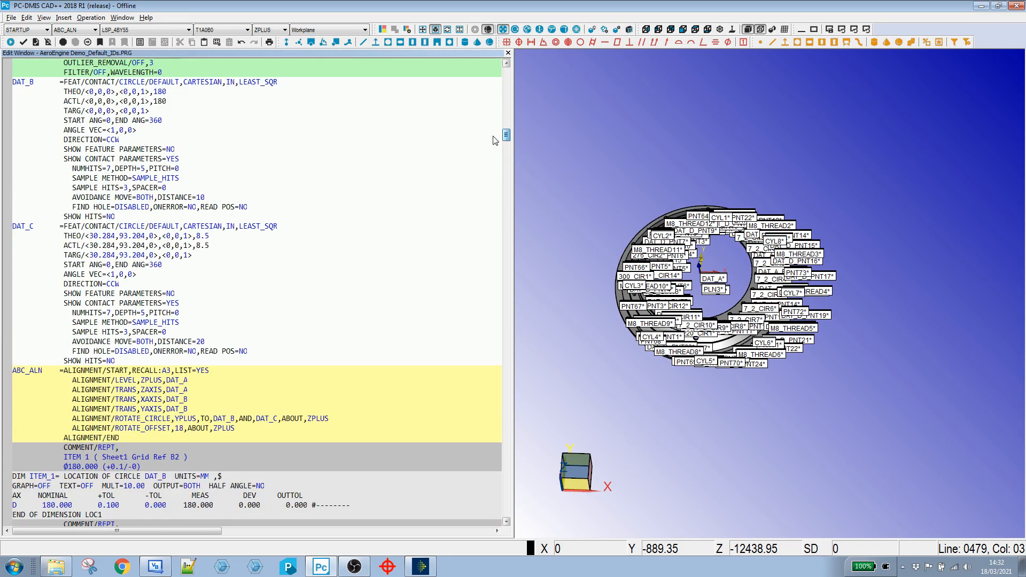
{"action": "scroll", "coordinate": [494, 139], "scroll_direction": "up", "scroll_amount": 5}
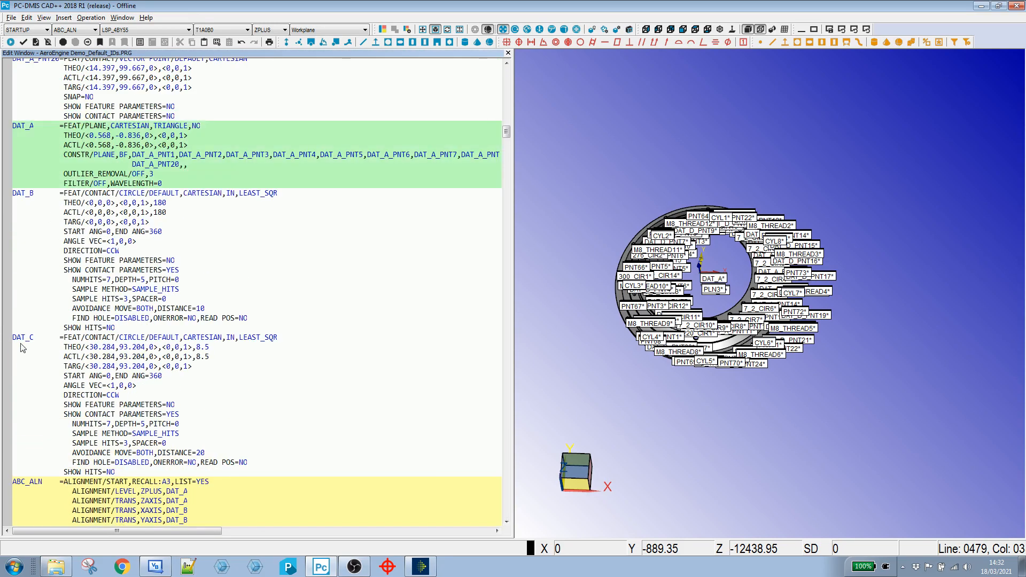
{"action": "scroll", "coordinate": [338, 382], "scroll_direction": "down", "scroll_amount": 4}
{"action": "scroll", "coordinate": [314, 365], "scroll_direction": "down", "scroll_amount": 9}
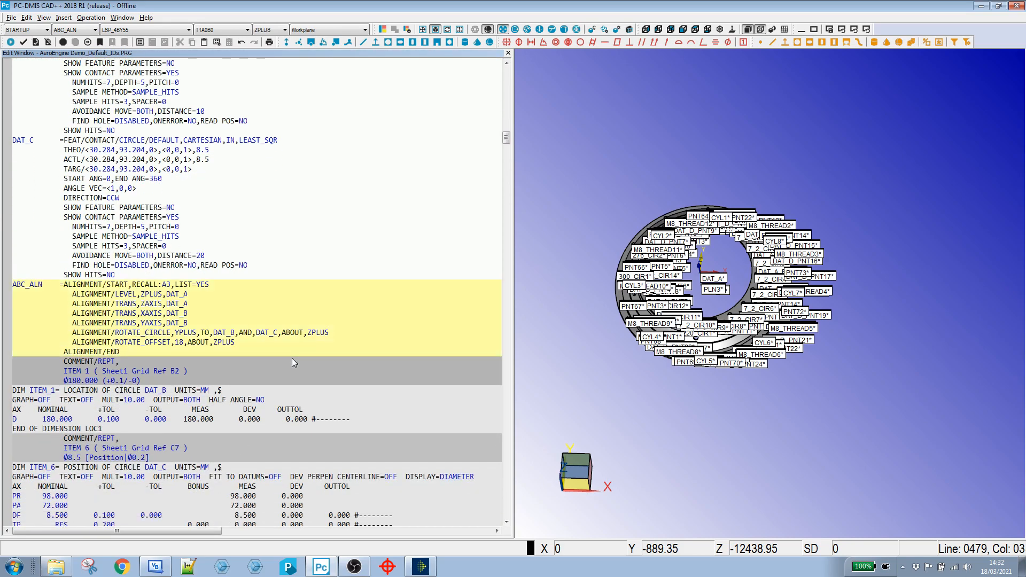
{"action": "scroll", "coordinate": [143, 332], "scroll_direction": "down", "scroll_amount": 1}
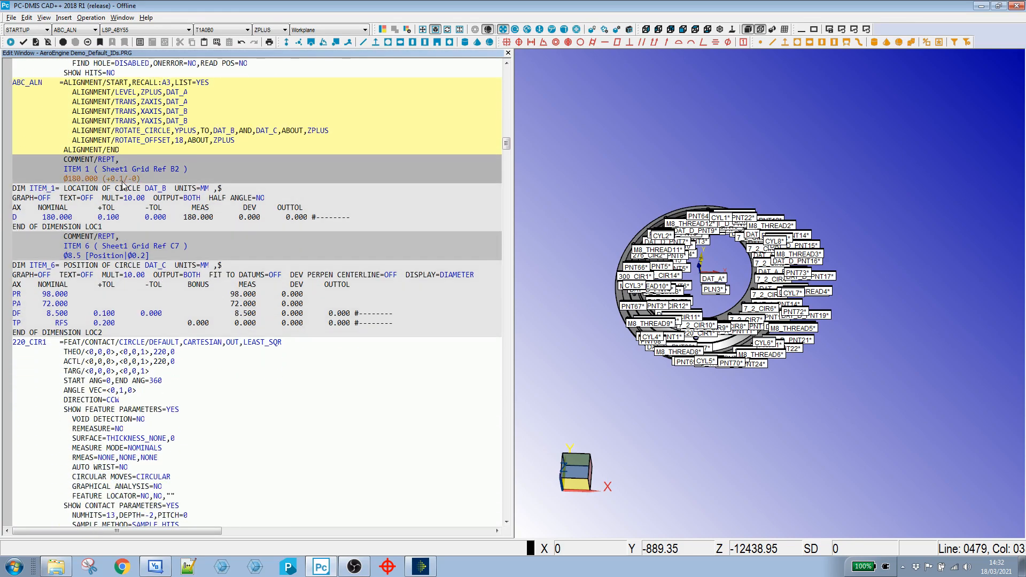
{"action": "left_click", "coordinate": [51, 271]}
- Open the inspection report in an enlarged window and review the item comments and renamed dimensions across its pages
{"action": "left_click", "coordinate": [44, 17]}
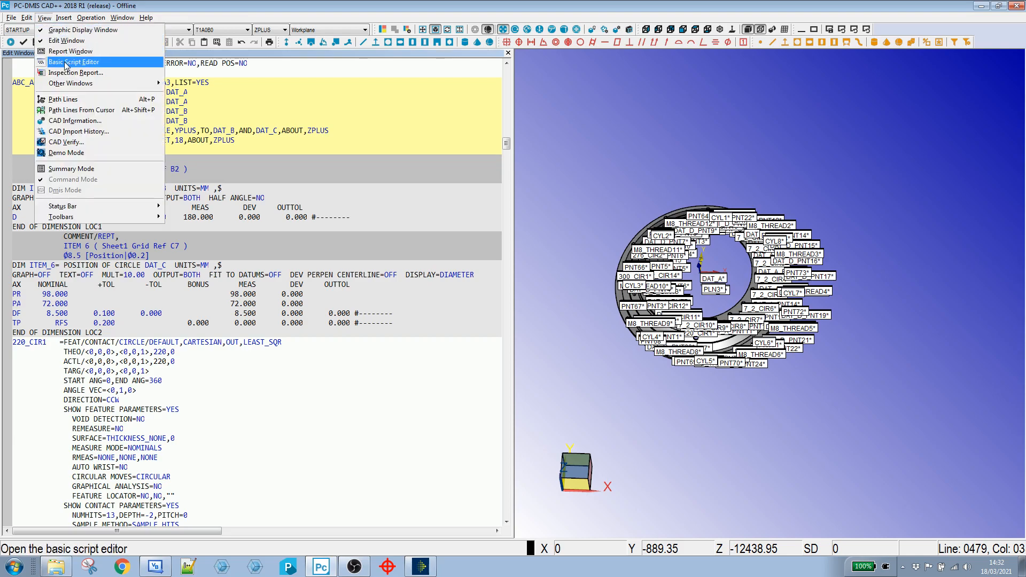
{"action": "left_click", "coordinate": [68, 54]}
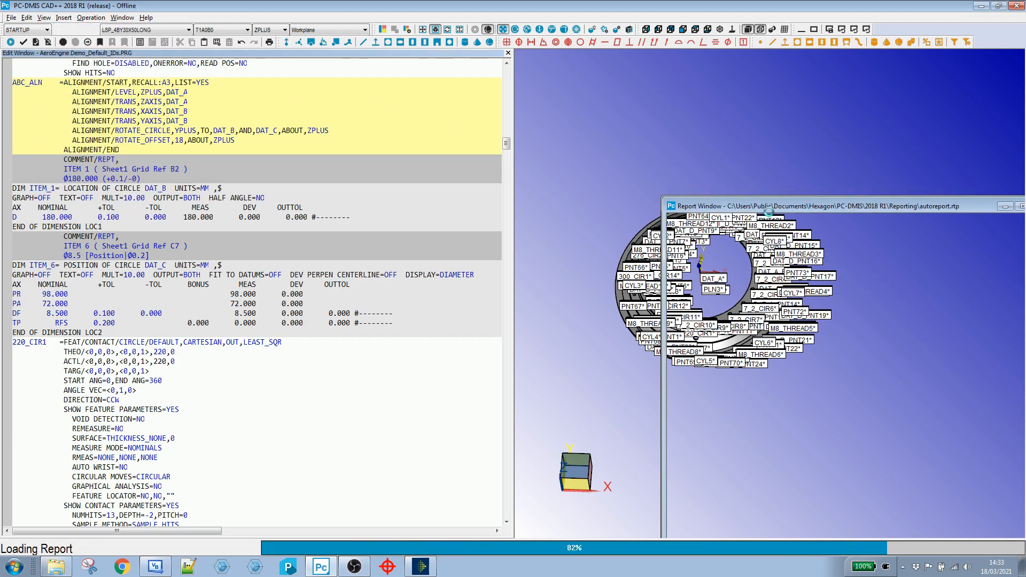
{"action": "left_click", "coordinate": [788, 205]}
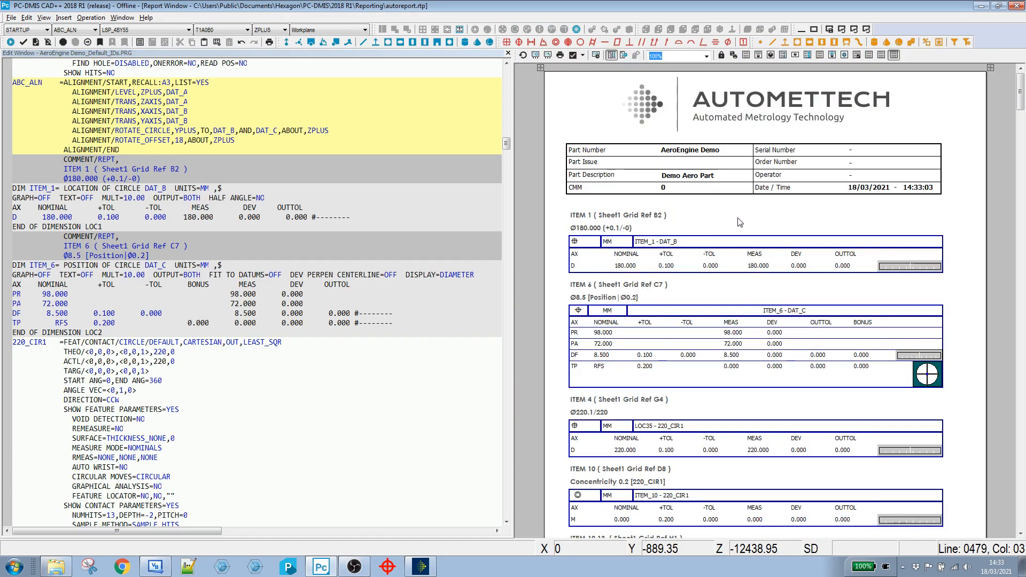
{"action": "scroll", "coordinate": [739, 221], "scroll_direction": "down", "scroll_amount": 6}
{"action": "scroll", "coordinate": [739, 222], "scroll_direction": "down", "scroll_amount": 5}
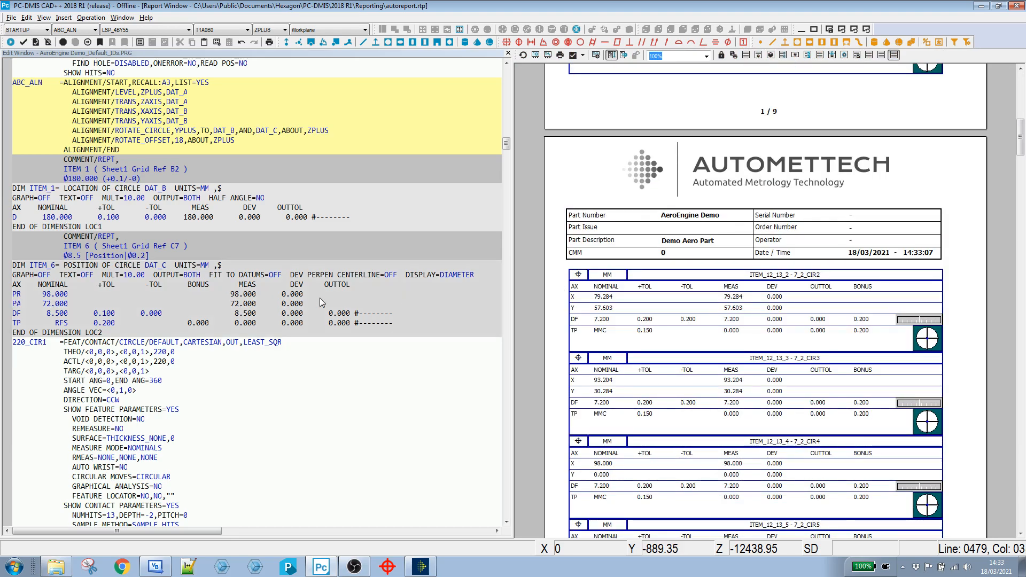
{"action": "scroll", "coordinate": [713, 251], "scroll_direction": "down", "scroll_amount": 9}
{"action": "scroll", "coordinate": [713, 251], "scroll_direction": "down", "scroll_amount": 9}
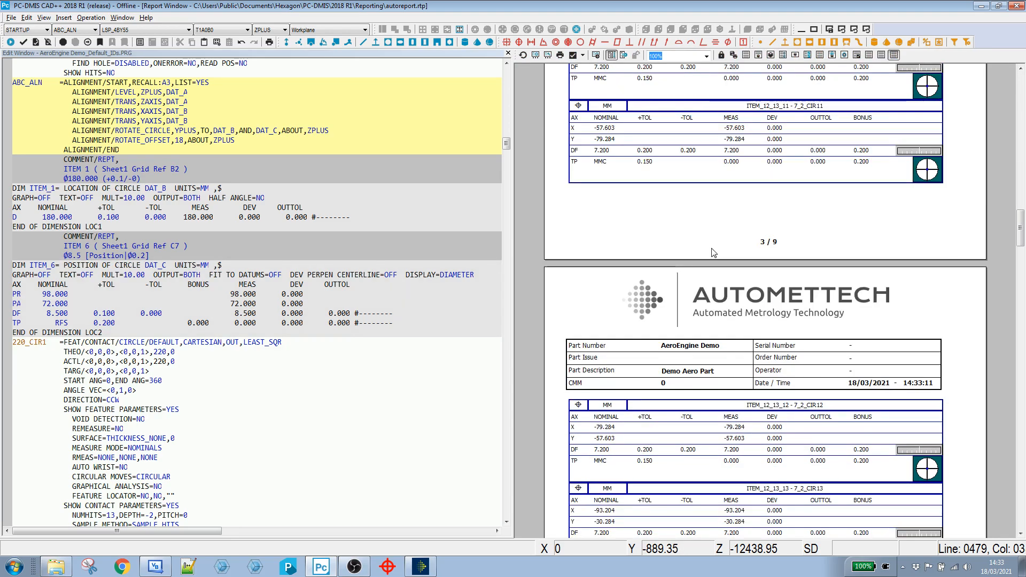
{"action": "scroll", "coordinate": [713, 254], "scroll_direction": "down", "scroll_amount": 9}
{"action": "scroll", "coordinate": [711, 250], "scroll_direction": "up", "scroll_amount": 20}
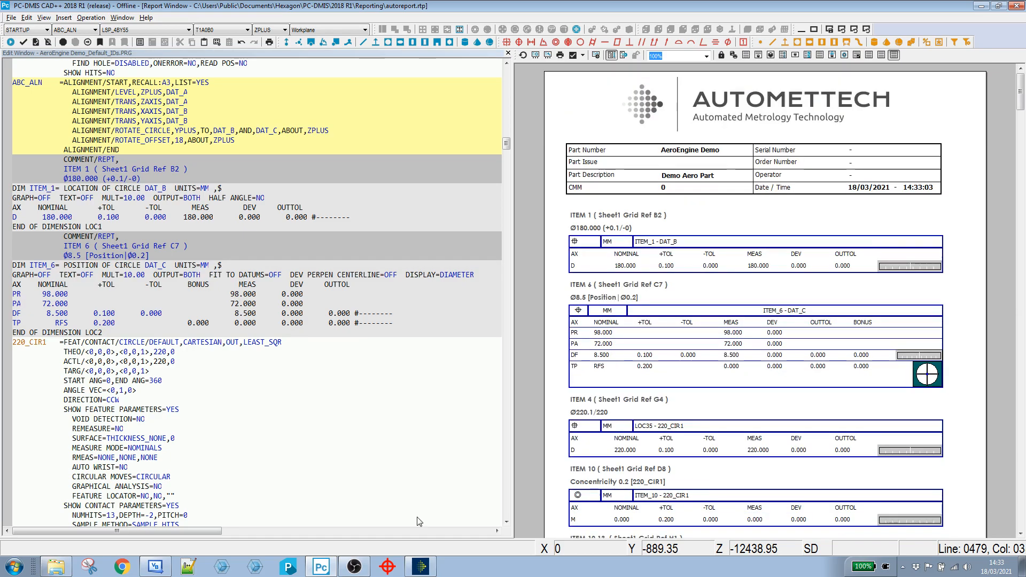
- Return to the dimension ID tool and update the DF axis tolerances of all ITEM_12_13 positions to plus .1 and minus .1 using Same Axis
{"action": "left_click", "coordinate": [421, 567]}
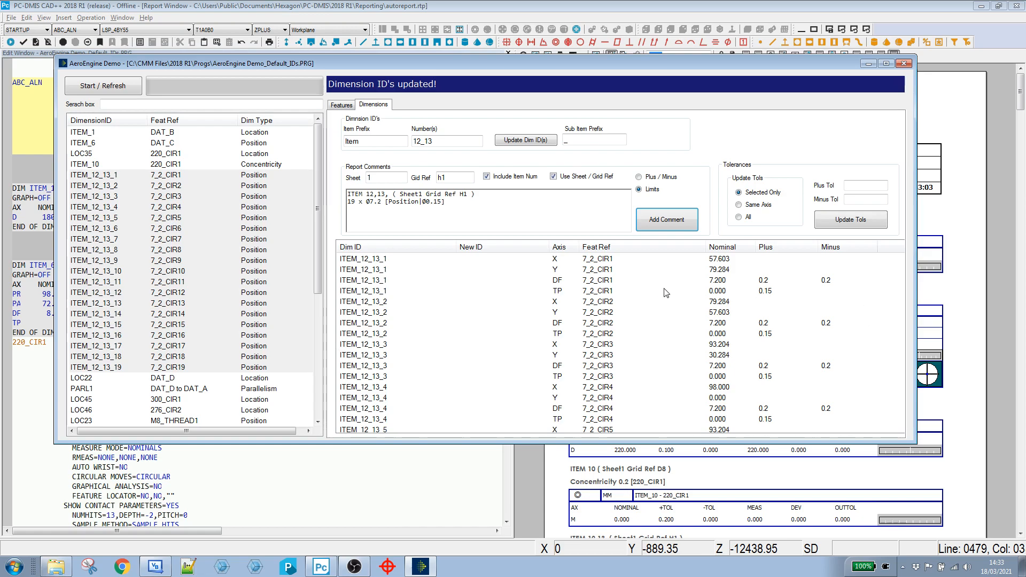
{"action": "left_click", "coordinate": [597, 282]}
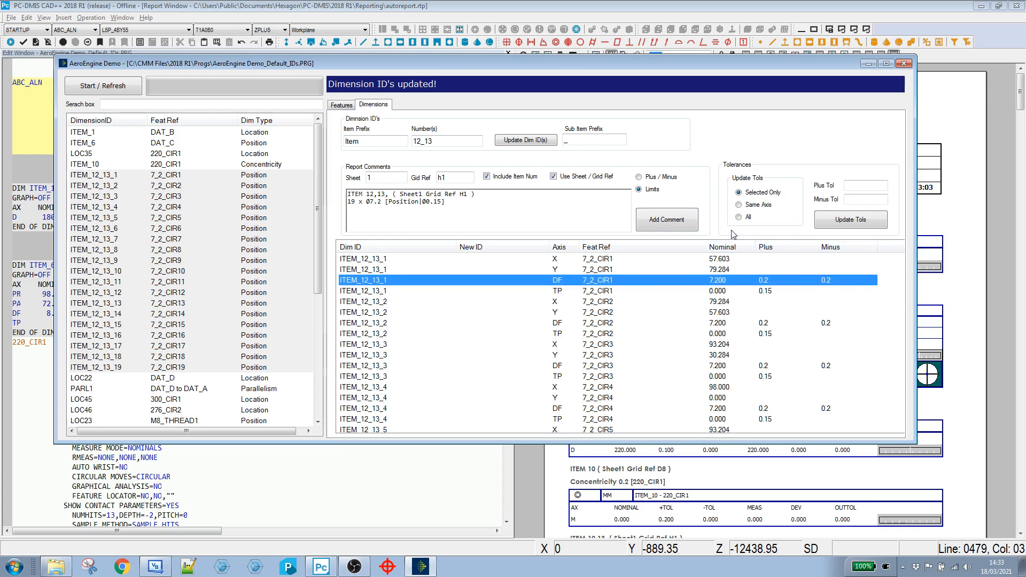
{"action": "left_click", "coordinate": [741, 205]}
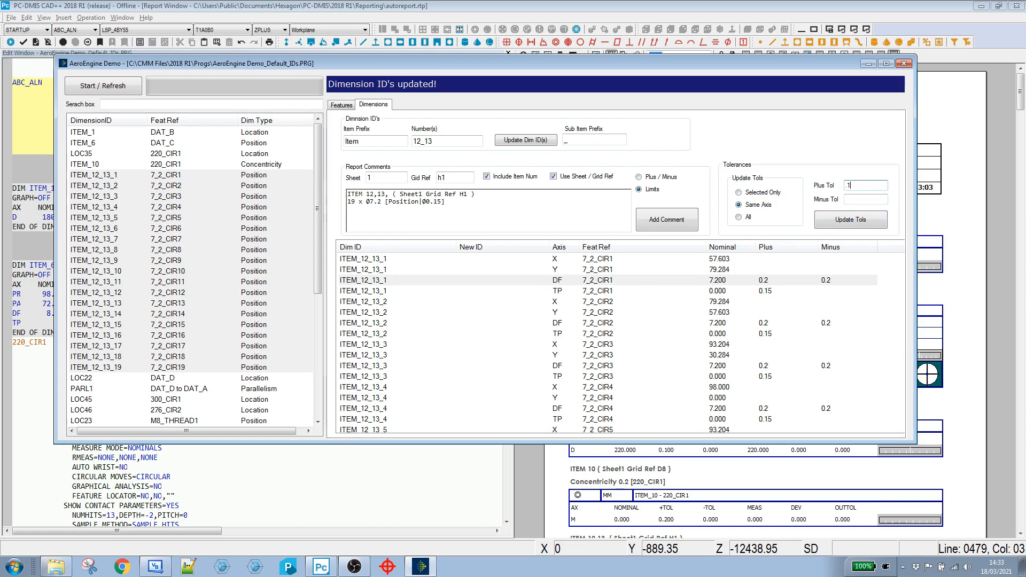
{"action": "left_click", "coordinate": [852, 200]}
{"action": "type", "text": ".1"}
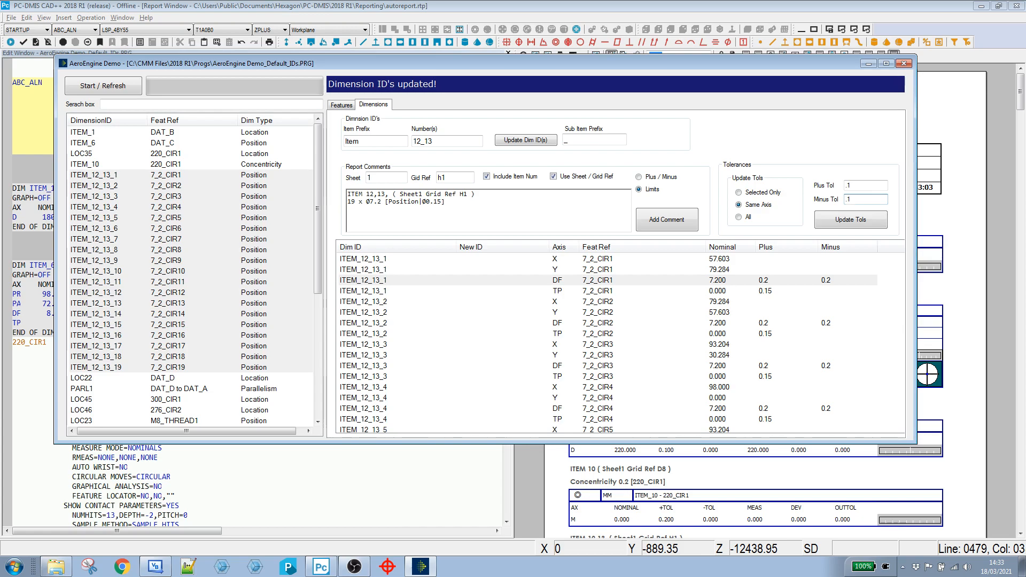
{"action": "left_click", "coordinate": [849, 224]}
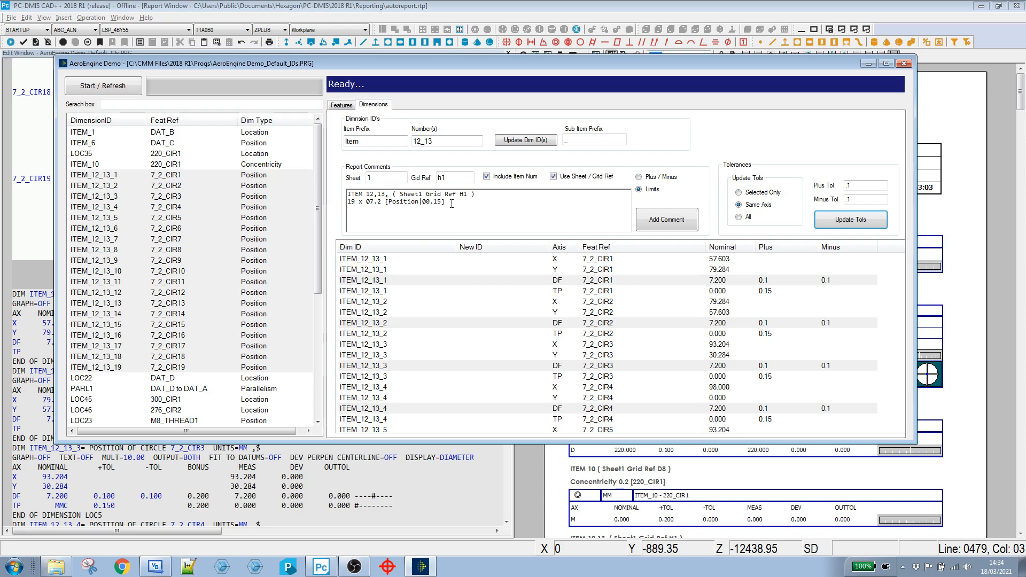
{"action": "left_click", "coordinate": [451, 200]}
{"action": "left_click", "coordinate": [444, 201]}
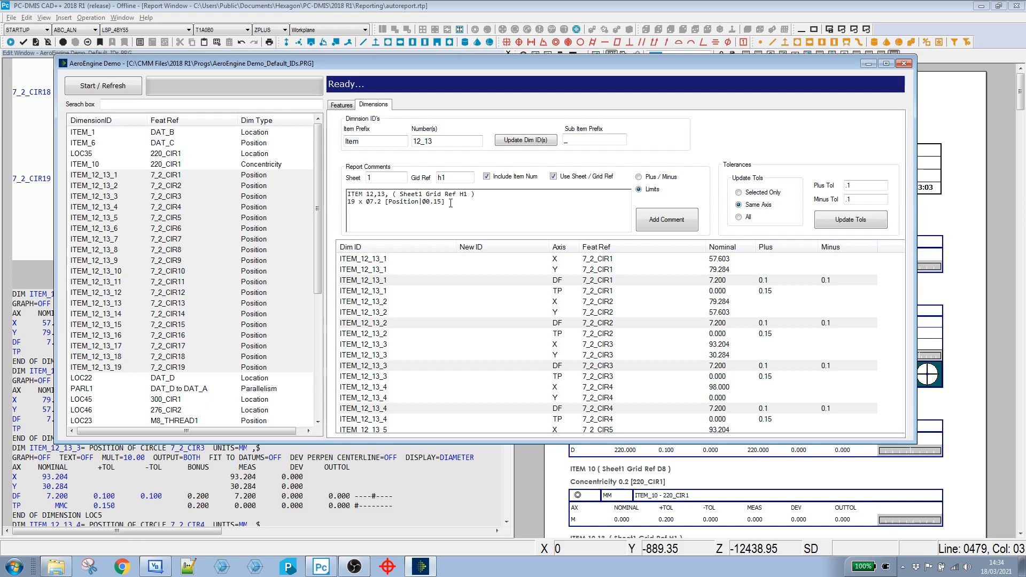